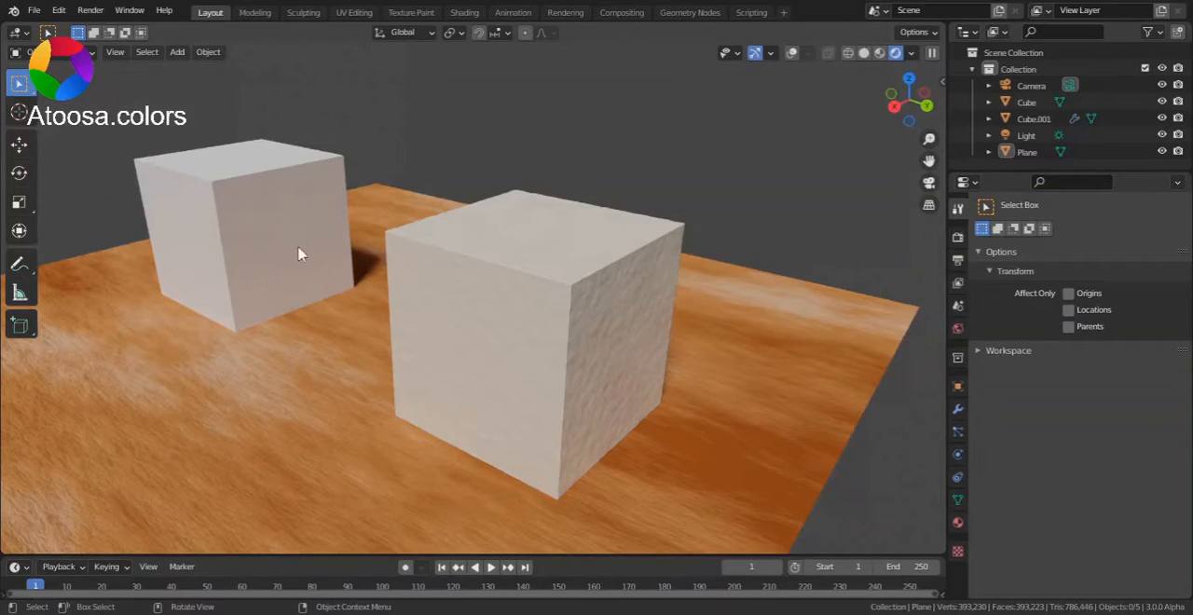
Step: Display the scene in solid shading with the viewport overlays turned on
left_click_drag(903, 89, 902, 89)
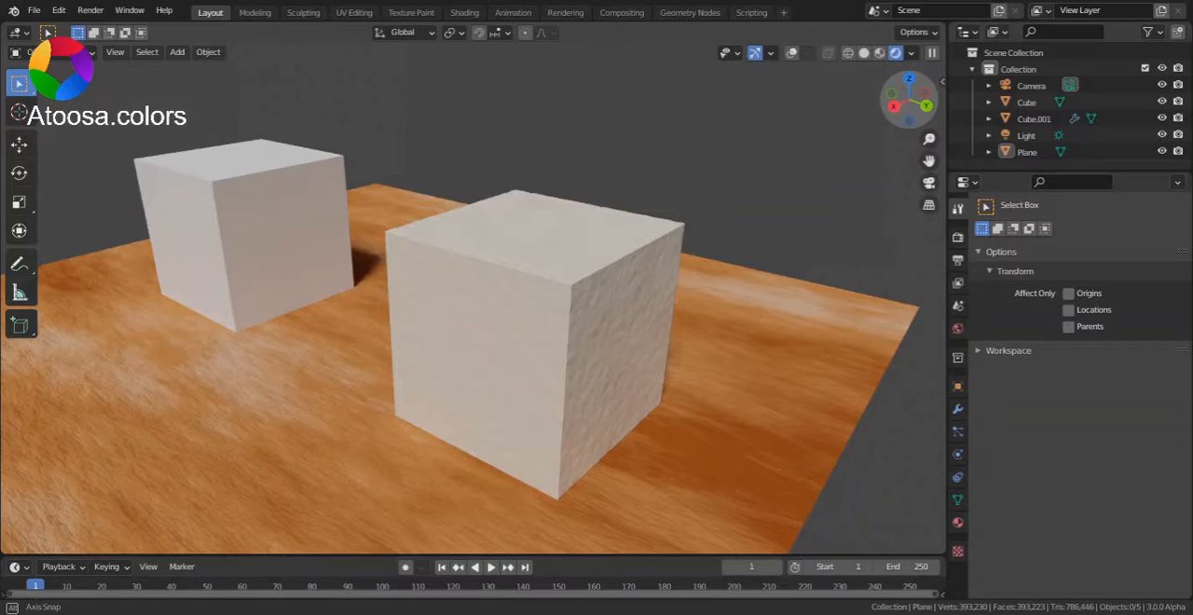
left_click_drag(902, 89, 909, 105)
left_click(863, 52)
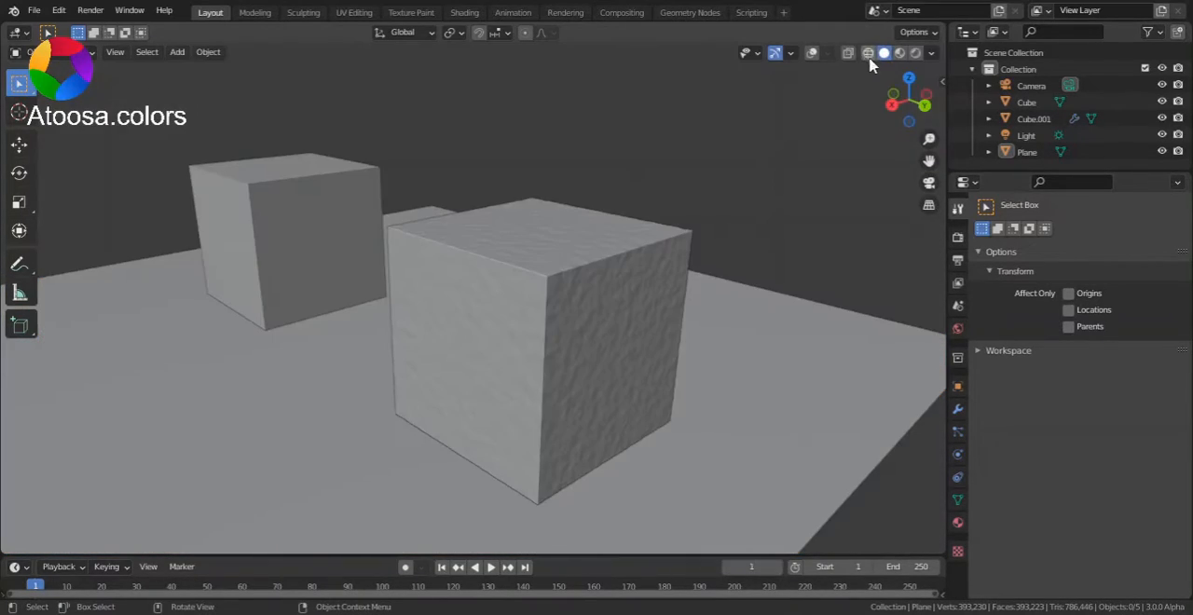
mouse_move(900, 99)
left_mouse_down()
mouse_move(913, 104)
mouse_move(850, 95)
mouse_move(732, 148)
mouse_move(694, 193)
mouse_move(740, 254)
mouse_move(797, 207)
mouse_move(829, 151)
mouse_move(824, 86)
mouse_move(835, 122)
mouse_move(827, 186)
mouse_move(877, 142)
mouse_move(939, 127)
mouse_move(906, 194)
mouse_move(839, 117)
mouse_move(813, 62)
left_mouse_up()
left_click(812, 53)
scroll(709, 144, "down", 5)
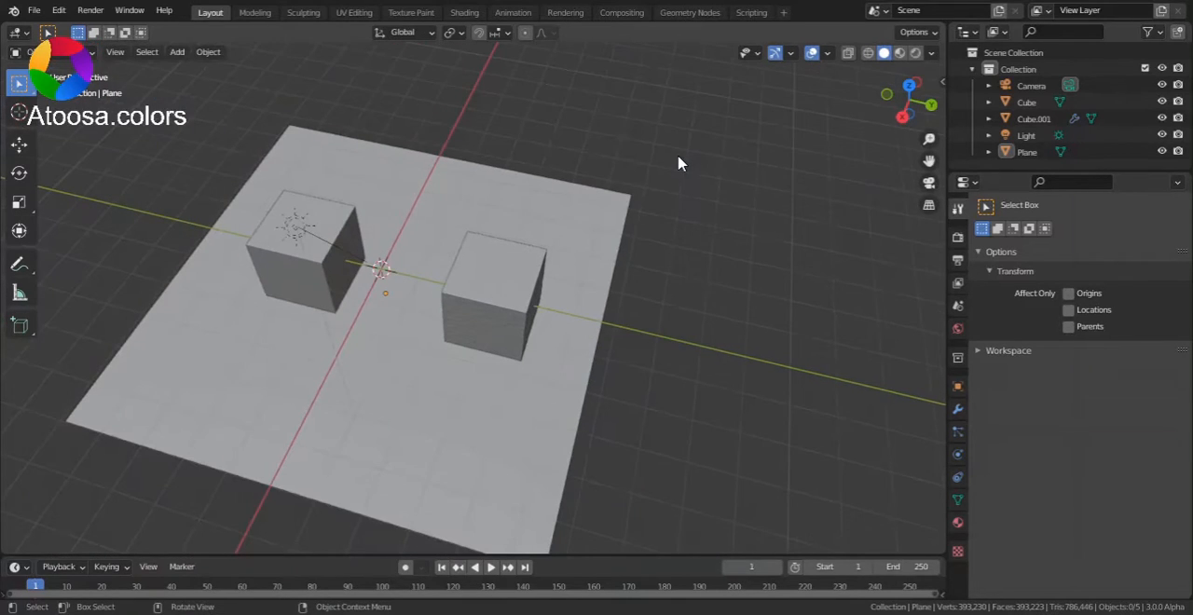
Step: Add a Subdivision Surface modifier to the smooth, unmodified cube
scroll(352, 231, "up", 2)
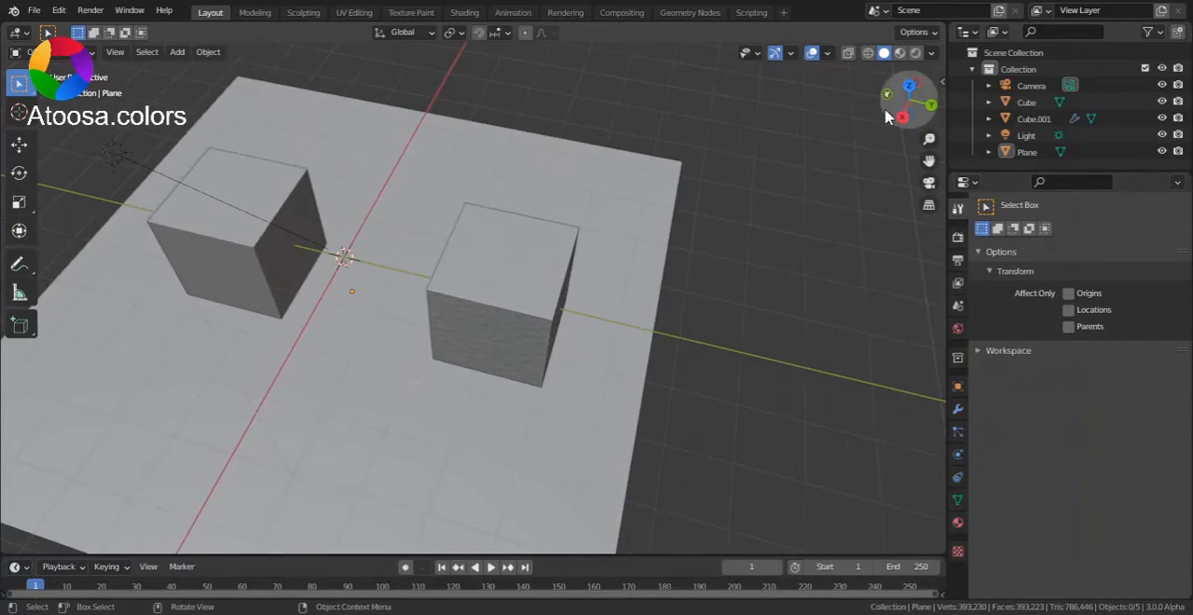
left_click_drag(904, 106, 750, 108)
left_click_drag(930, 161, 748, 119)
scroll(307, 377, "up", 3)
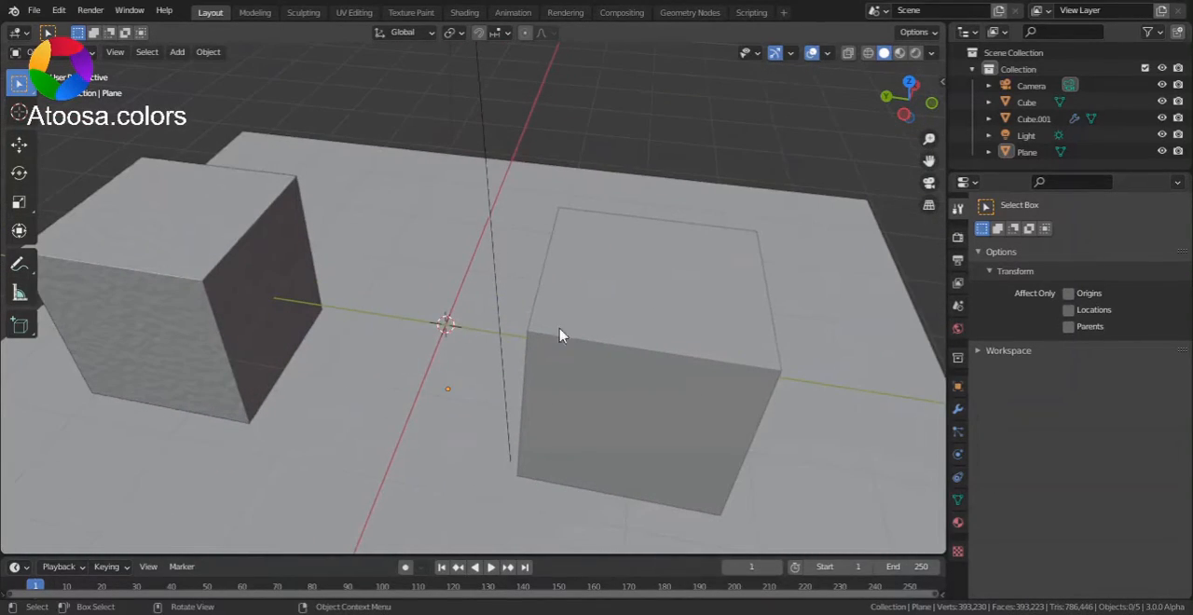
left_click(676, 388)
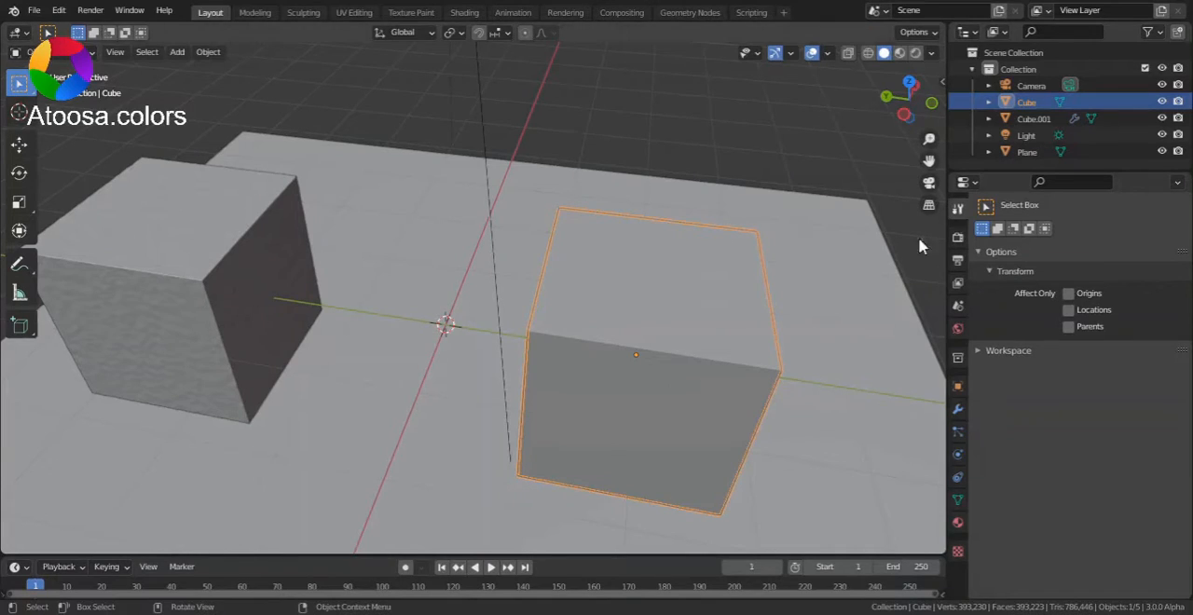
left_click_drag(928, 160, 773, 82)
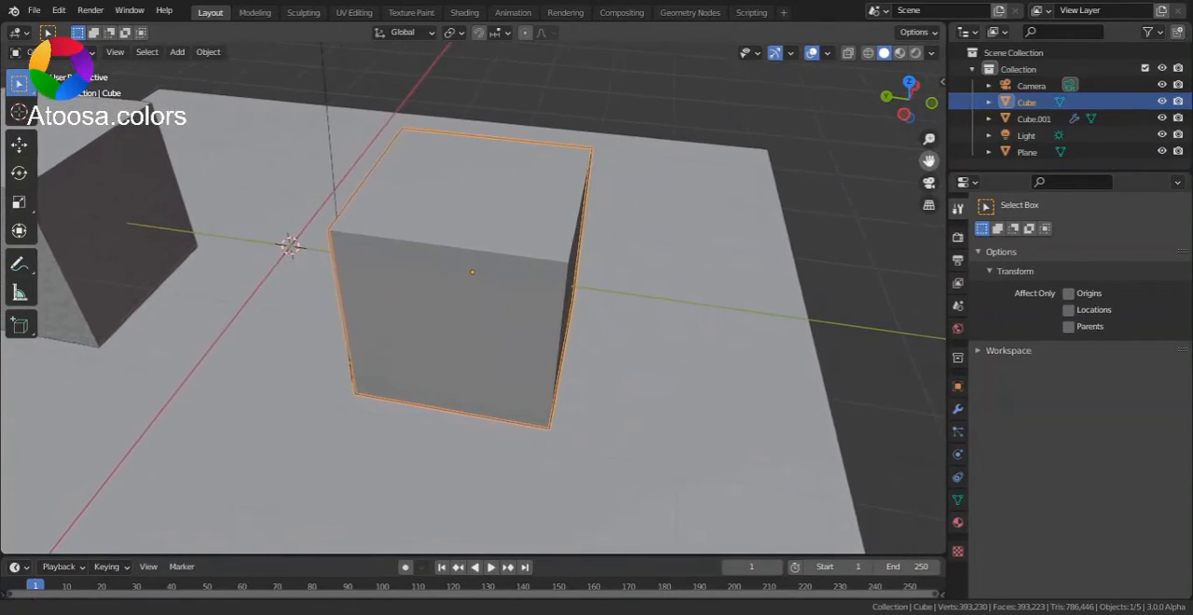
left_click(959, 411)
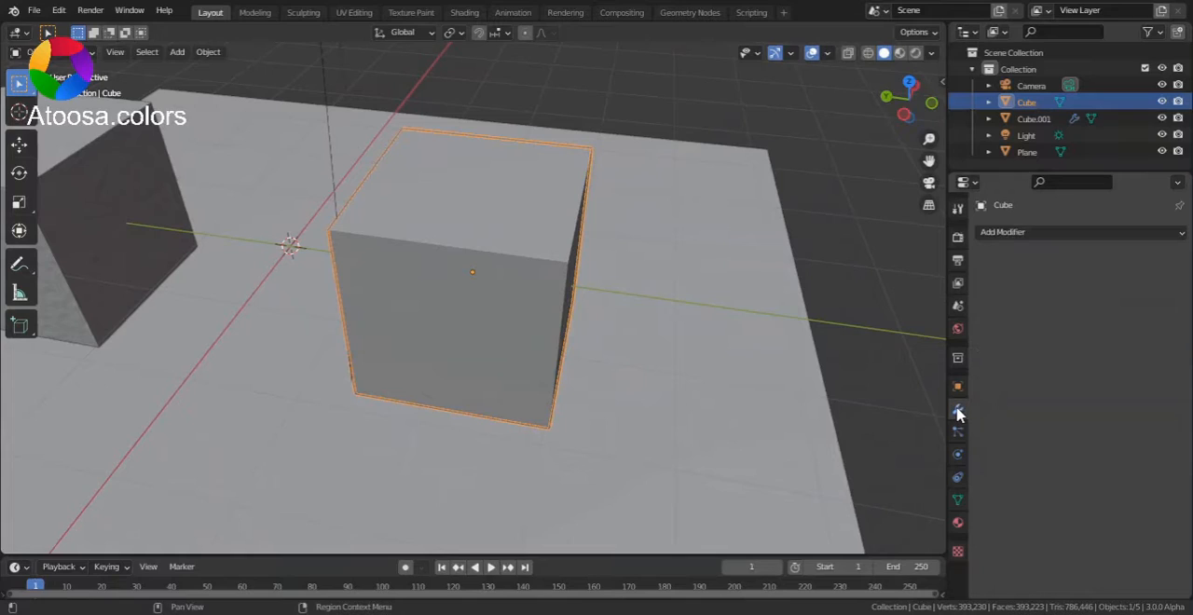
left_click(1045, 236)
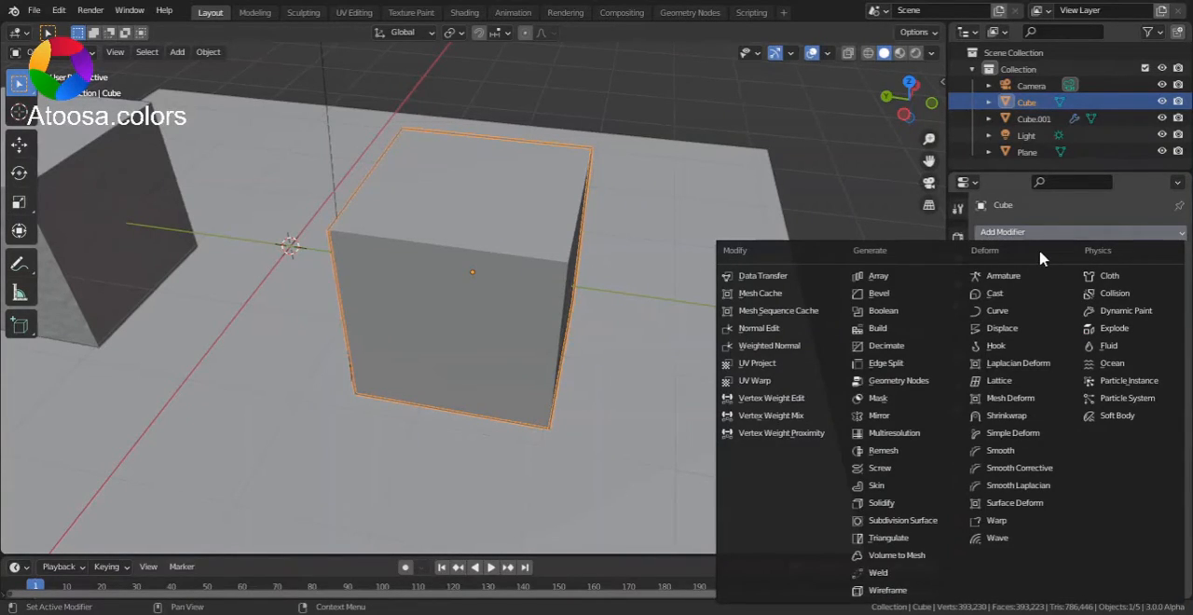
left_click(904, 522)
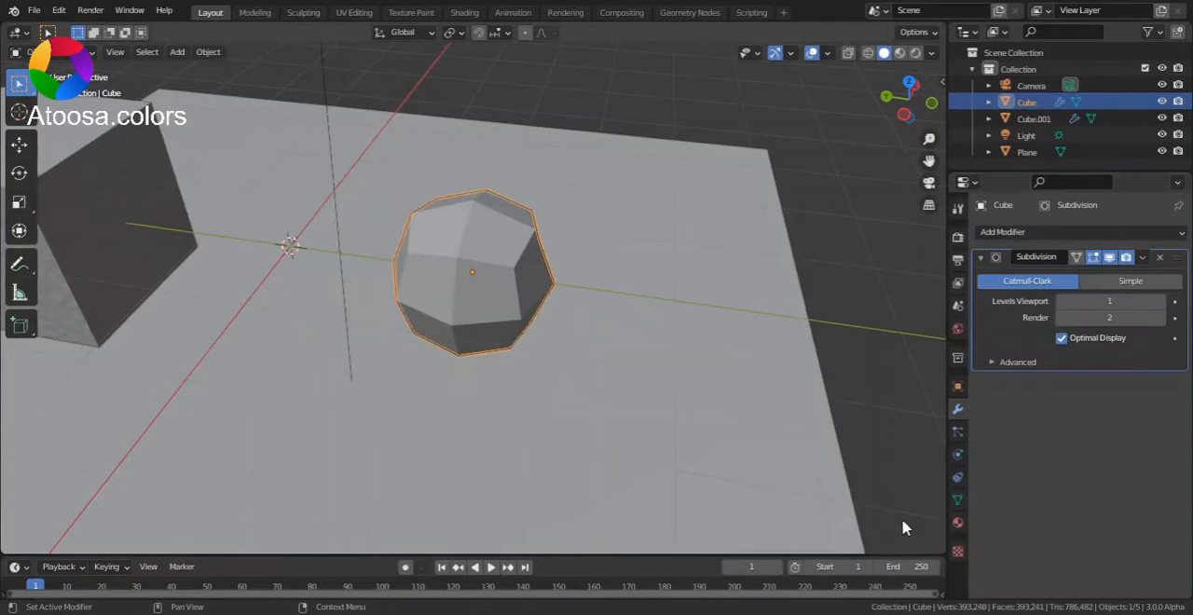
Step: Set the cube's subdivision to Simple, with viewport and render levels both at 8
left_click(1133, 285)
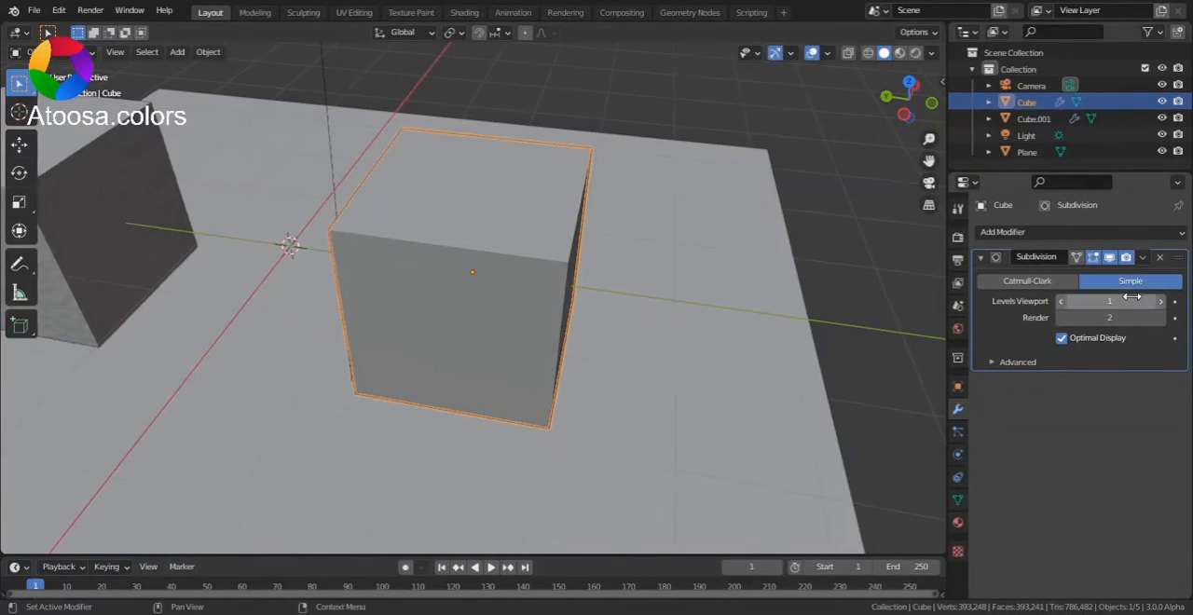
left_click(1132, 300)
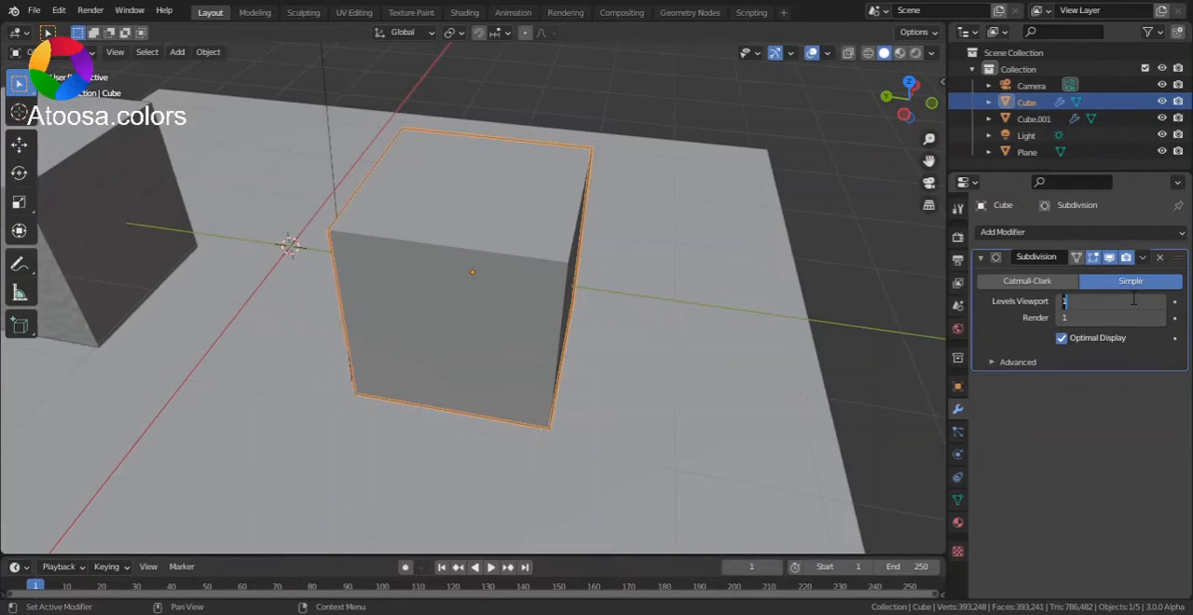
key("Return")
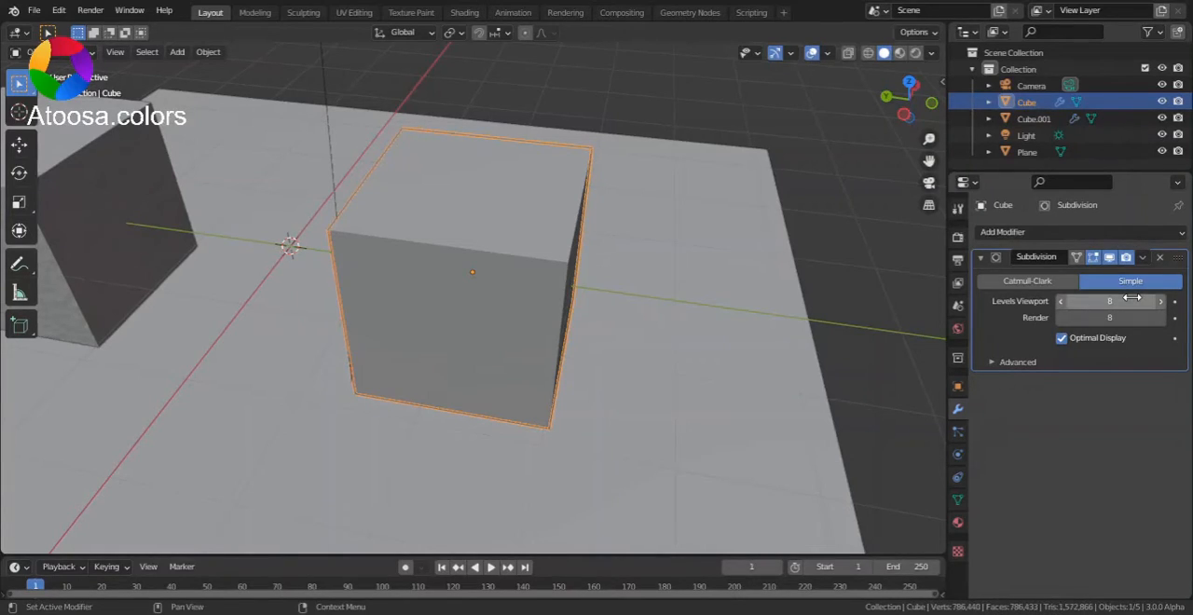
Step: Add a Displace modifier with a new texture to the subdivided cube
left_click(1118, 234)
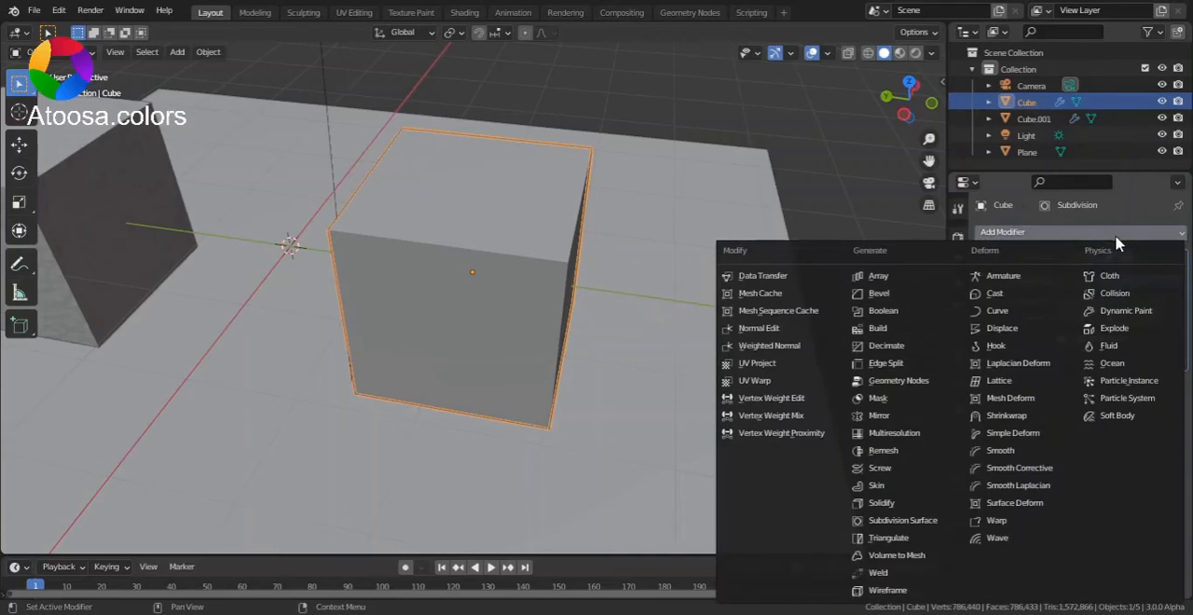
left_click(1016, 332)
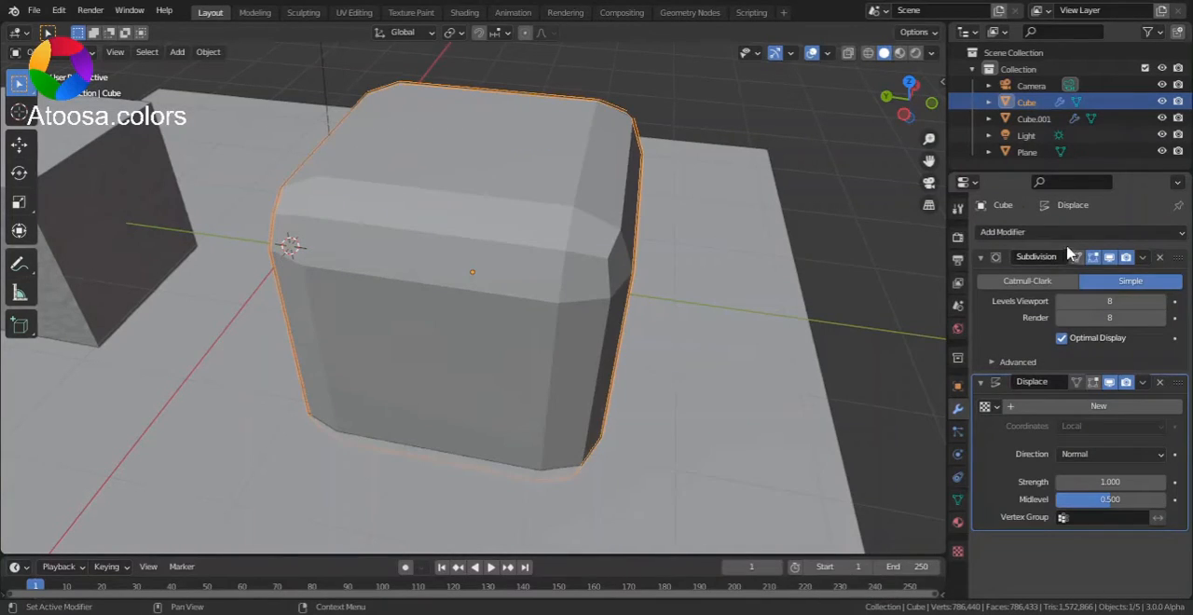
left_click(1106, 407)
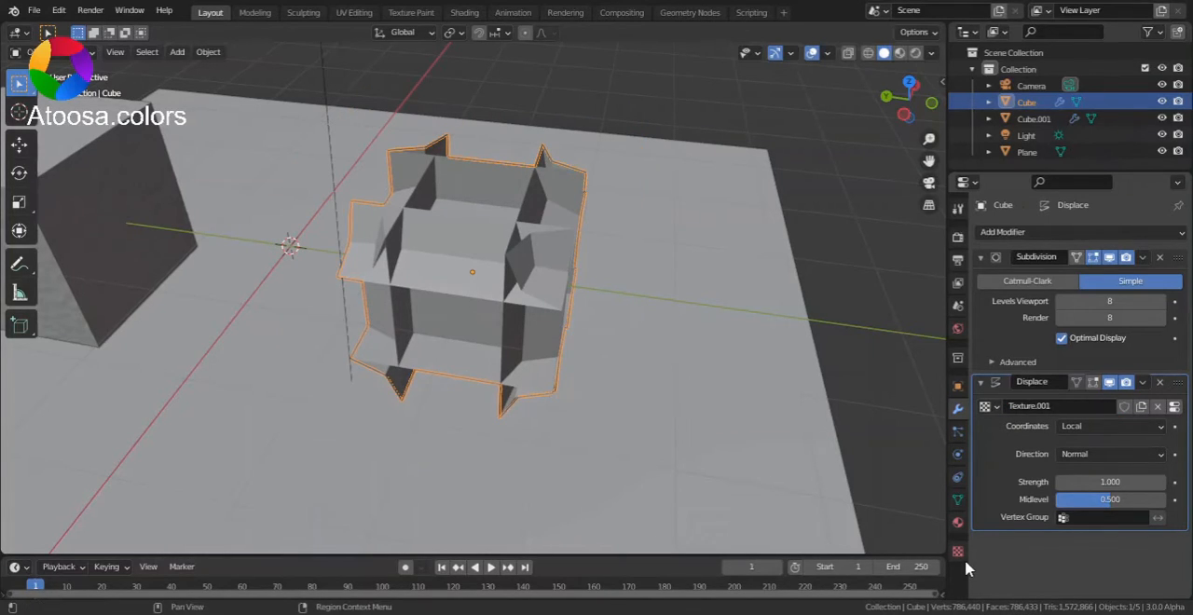
Step: Set the displacement texture's type to Clouds and reduce its size for a finer pattern
left_click(960, 553)
left_click(1119, 277)
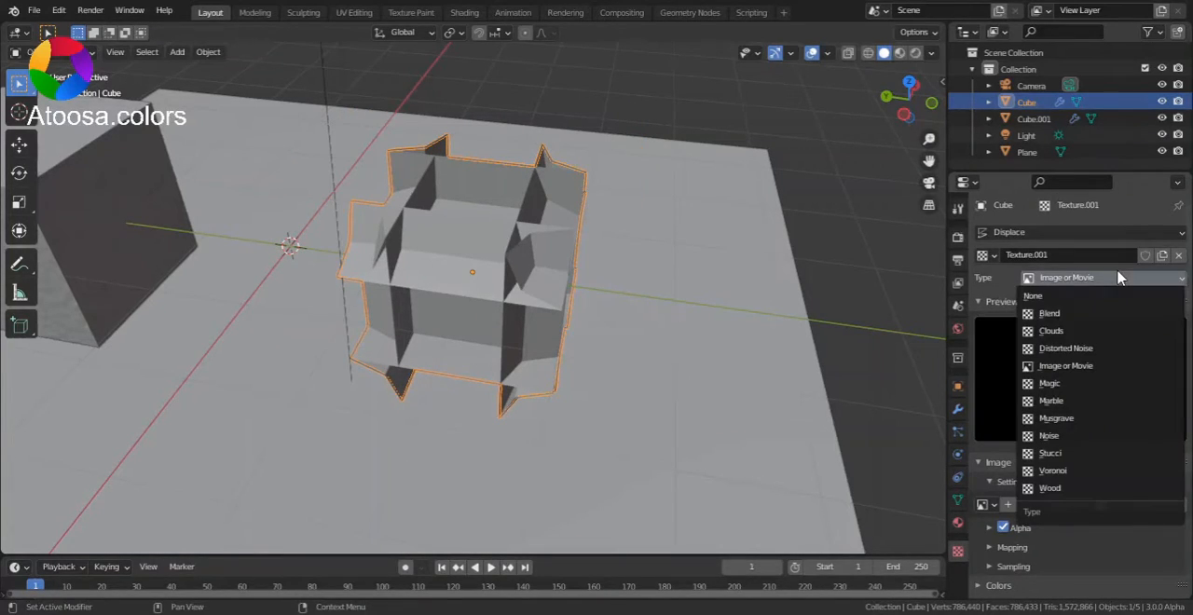
left_click(1084, 331)
left_click(1109, 551)
left_click(1043, 549)
left_click_drag(1109, 554, 1076, 554)
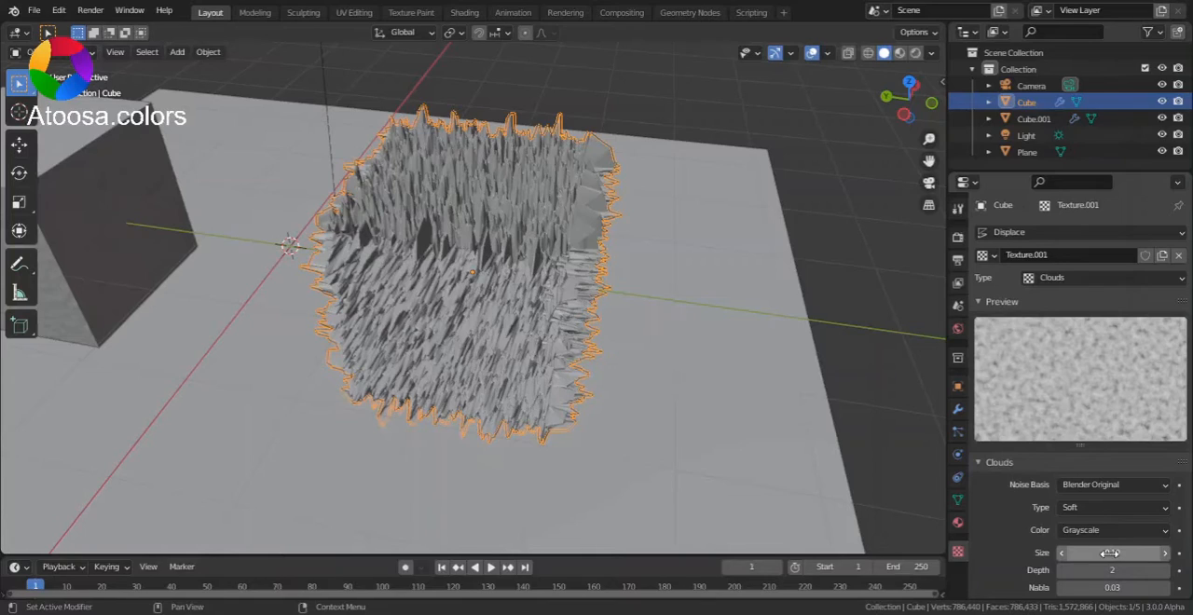
Step: Set the cube's Displace modifier strength to 0.01 and inspect the roughened faces
left_click(957, 408)
left_click(1091, 482)
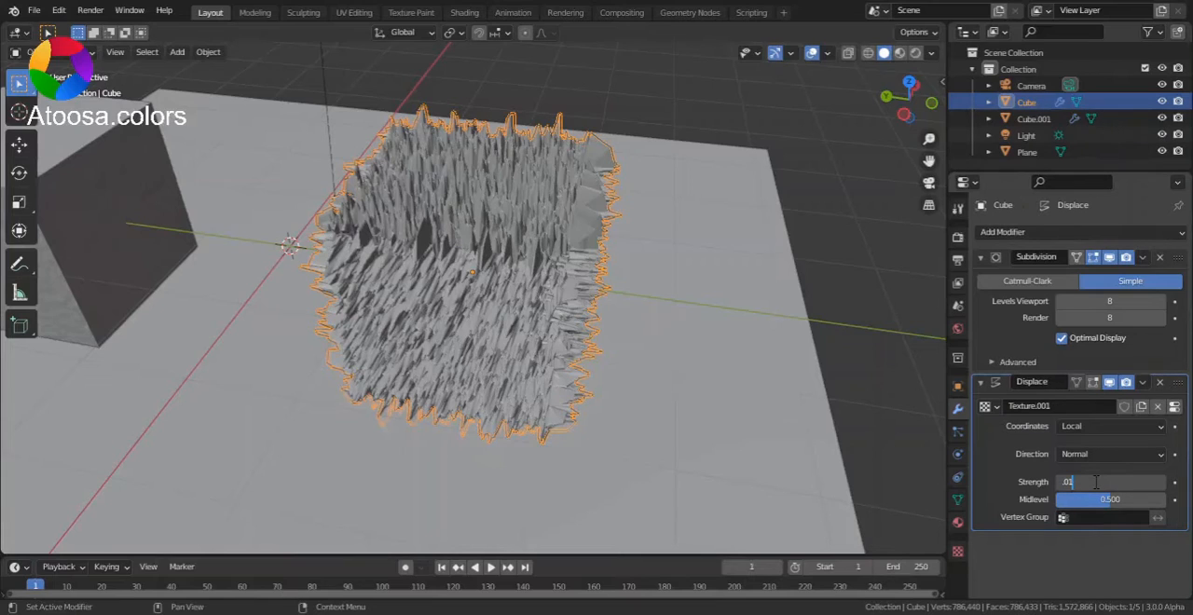
key("Return")
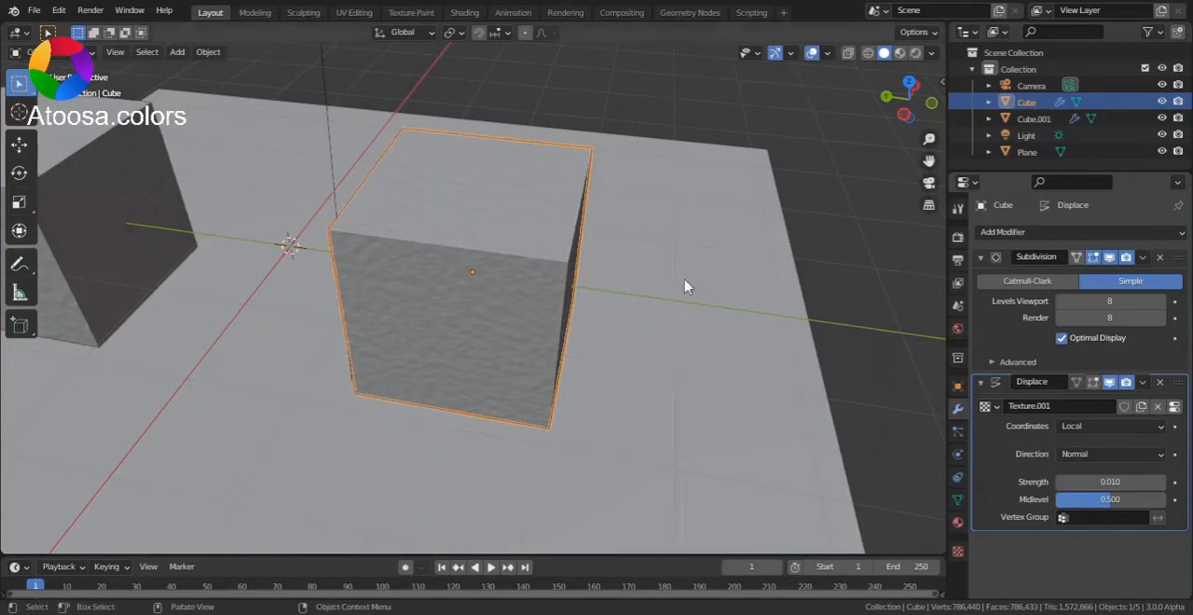
scroll(661, 248, "up", 3)
scroll(912, 104, "up", 1)
left_click_drag(912, 104, 816, 212)
scroll(813, 212, "down", 5)
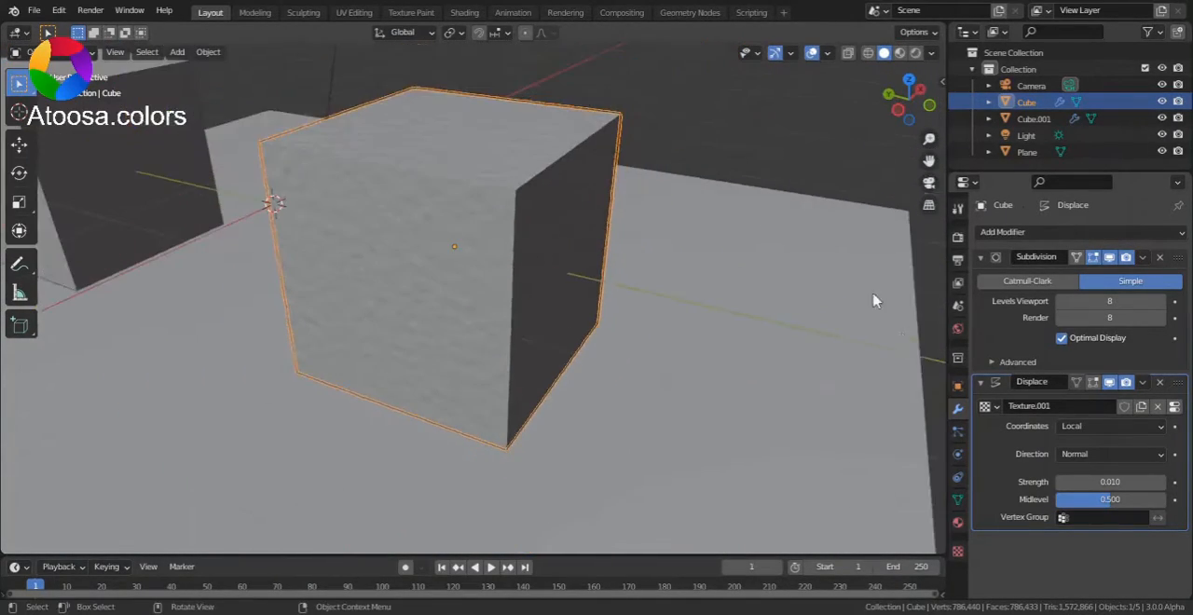
Step: Switch to the Shading workspace with the cube's Principled BSDF and Material Output nodes in view
left_click(957, 522)
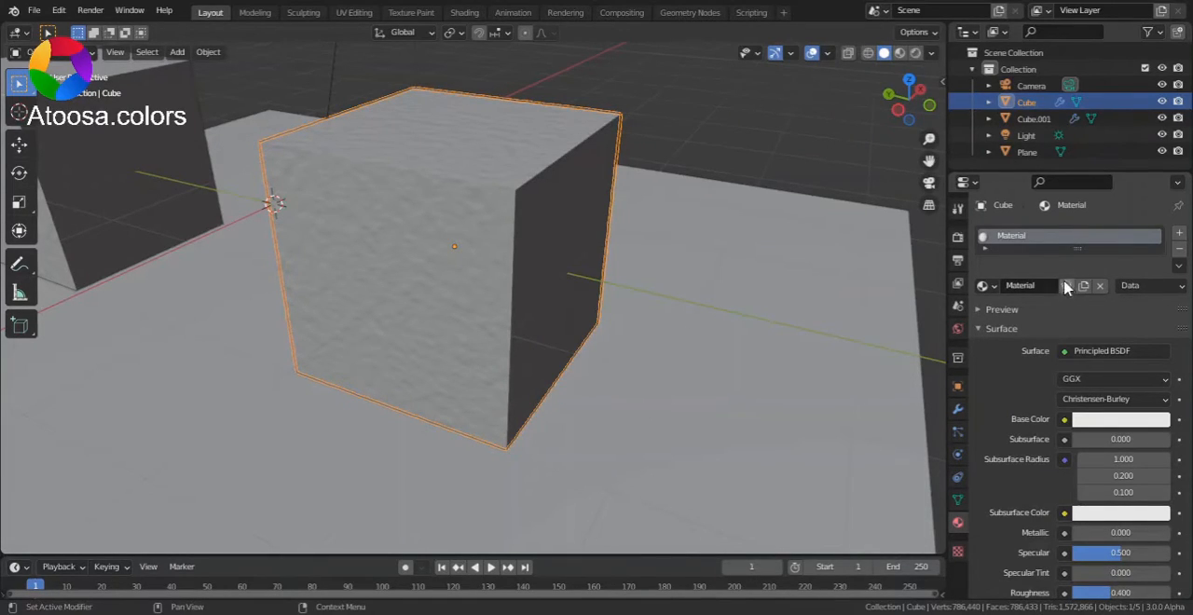
left_click(512, 13)
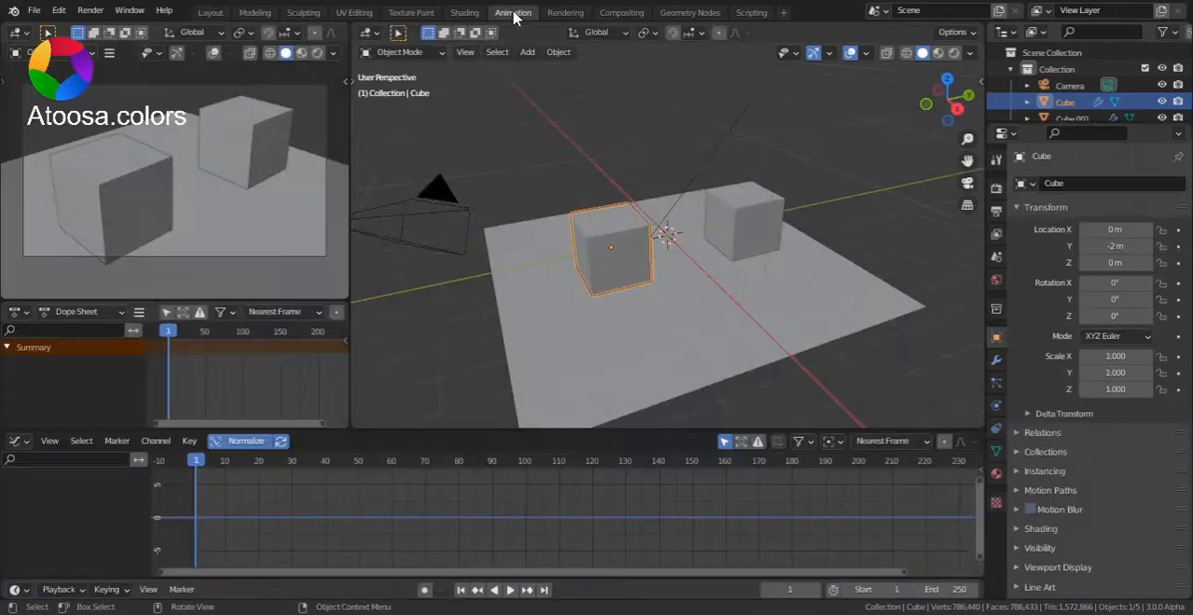
left_click(463, 12)
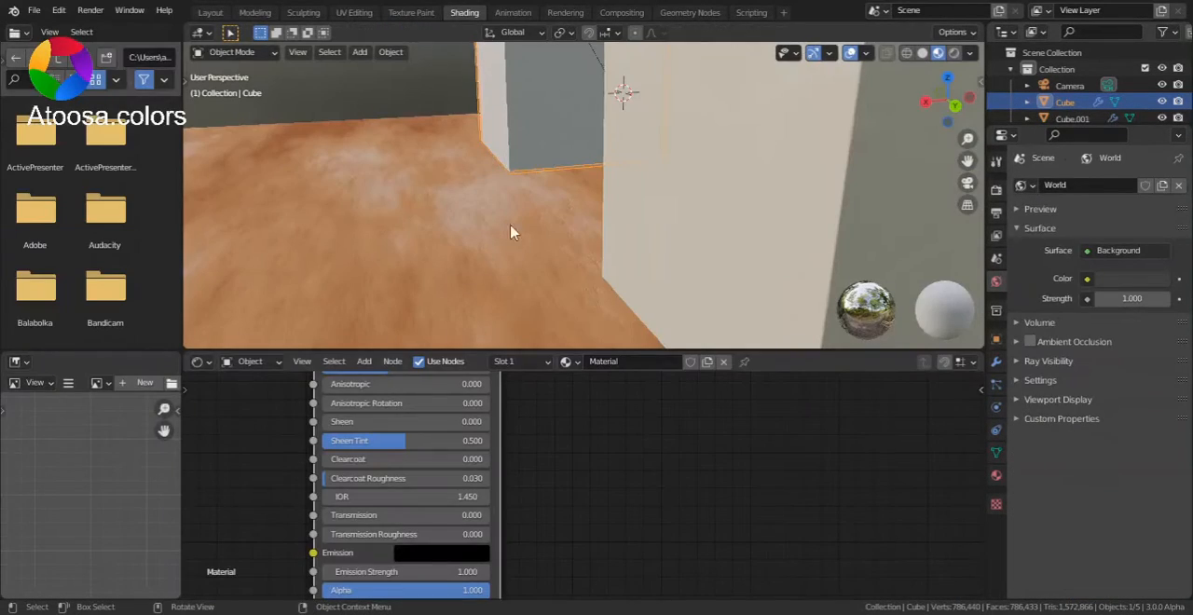
scroll(909, 122, "down", 1)
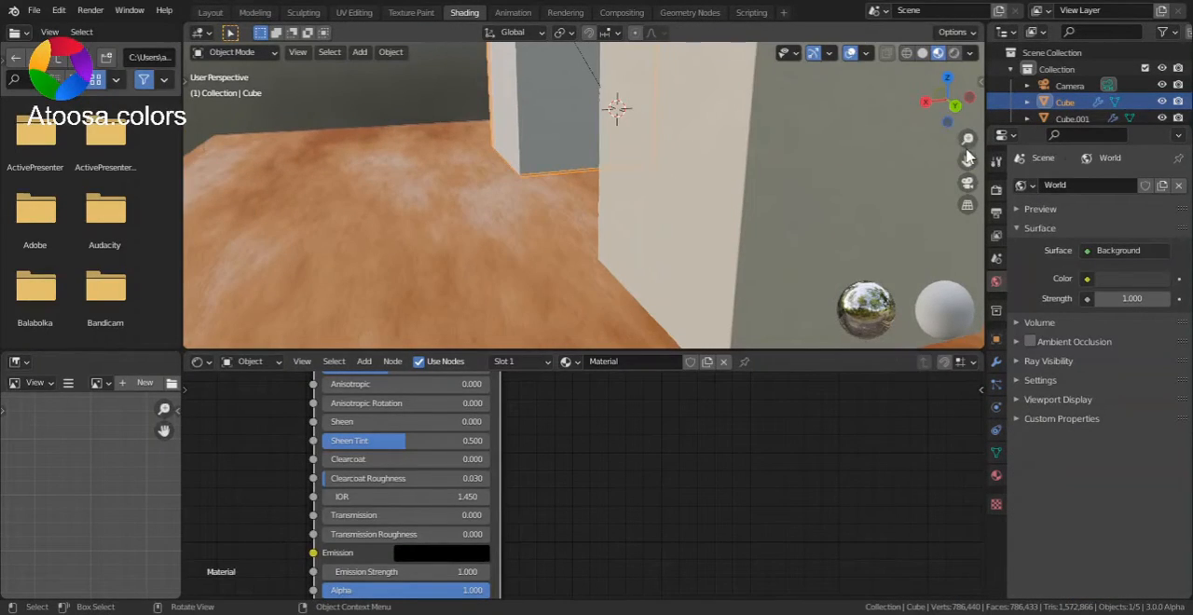
mouse_move(947, 101)
left_mouse_down()
mouse_move(890, 106)
mouse_move(965, 92)
left_mouse_up()
left_click(947, 99)
scroll(853, 155, "down", 3)
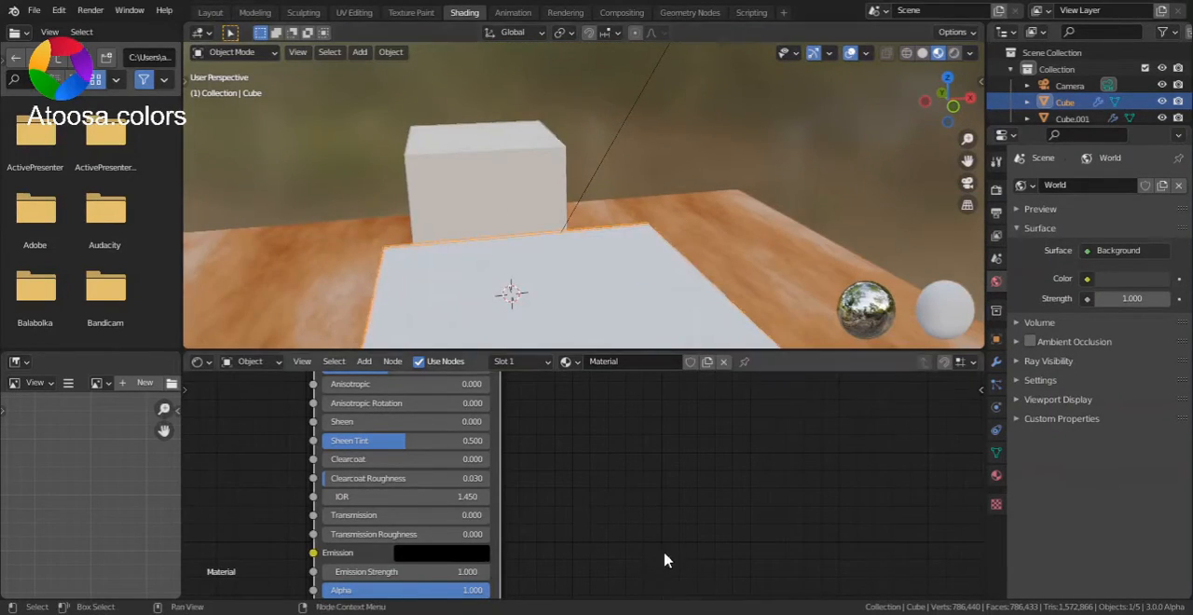
scroll(665, 560, "down", 2)
left_click_drag(684, 596, 538, 589)
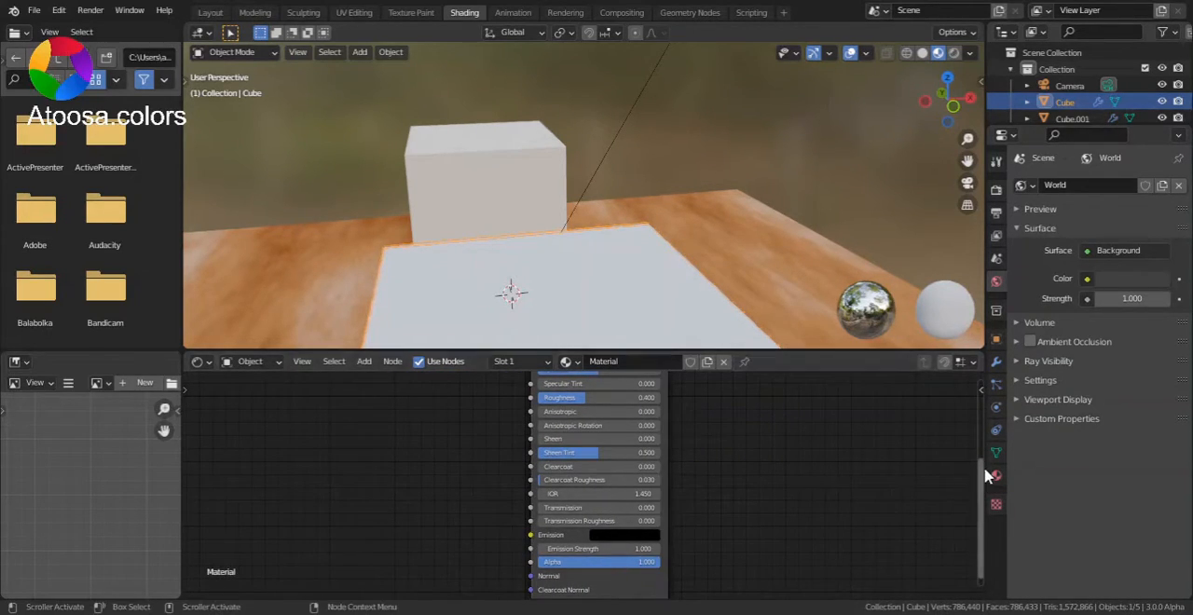
left_click_drag(988, 477, 839, 394)
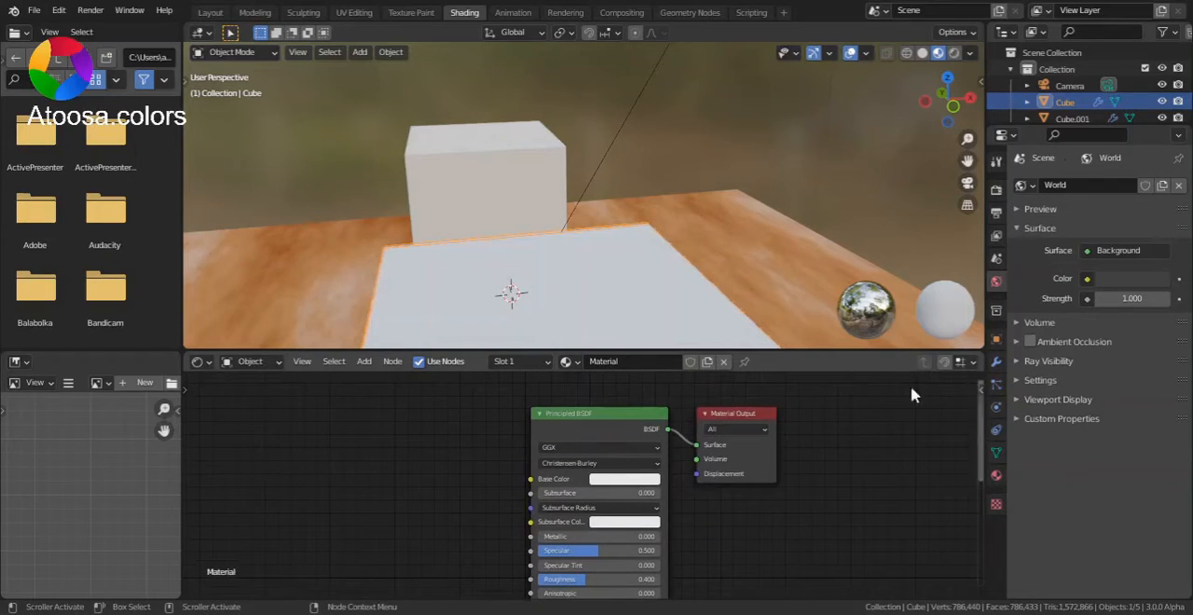
Step: Add a White Noise Texture node and connect its Color output to the Principled BSDF's Base Color
key("shift+a")
left_click(410, 425)
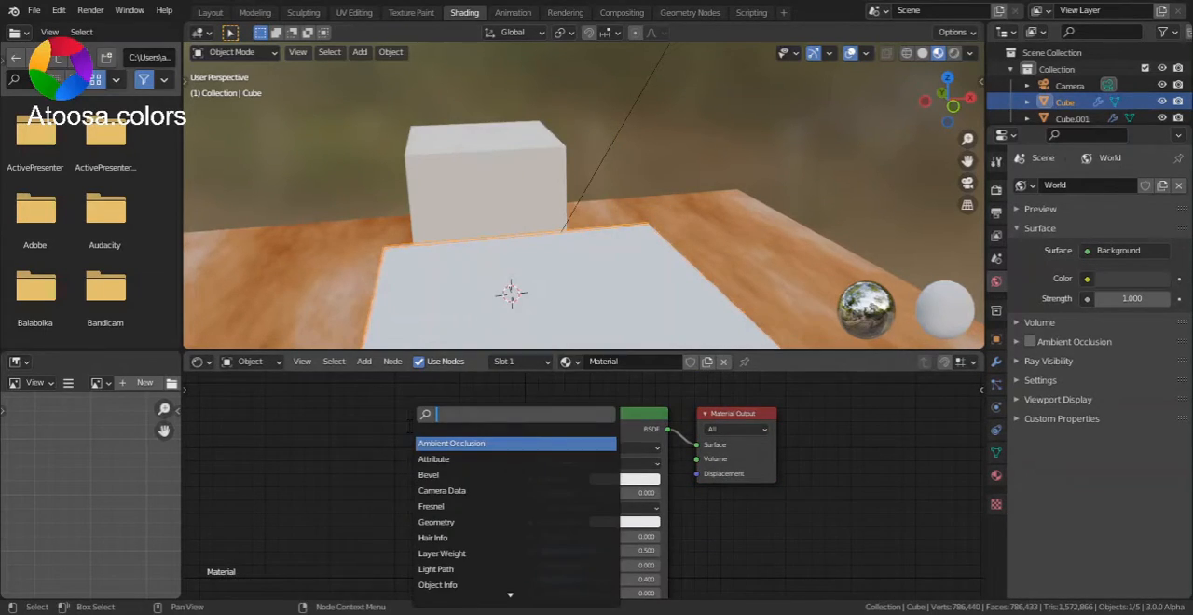
type("noi")
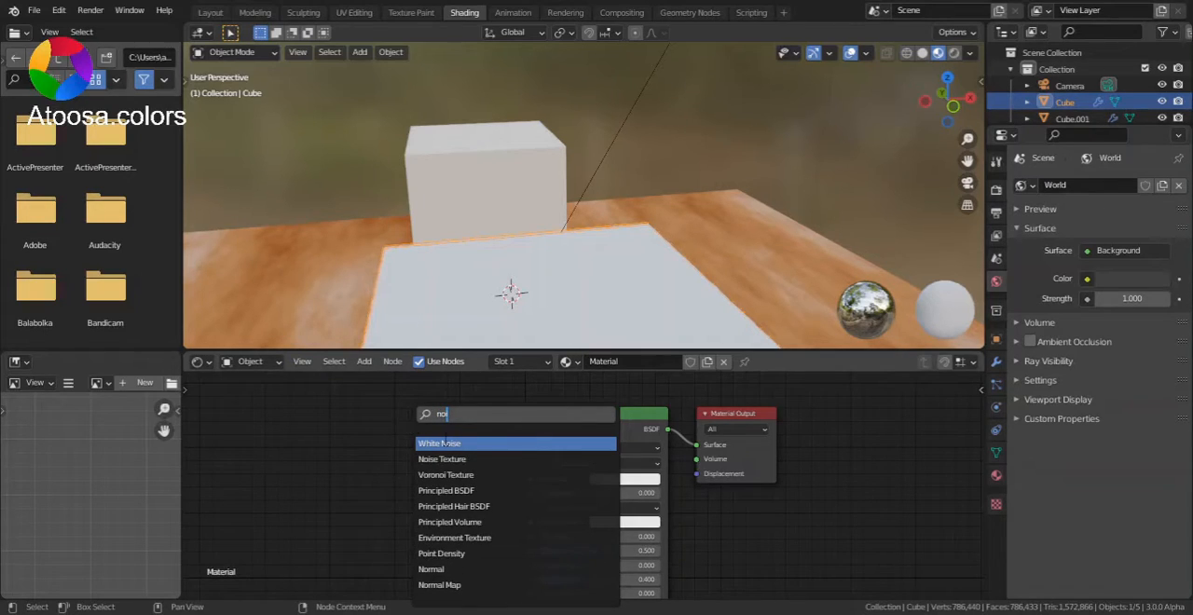
left_click(443, 444)
left_click(377, 516)
scroll(427, 520, "up", 1)
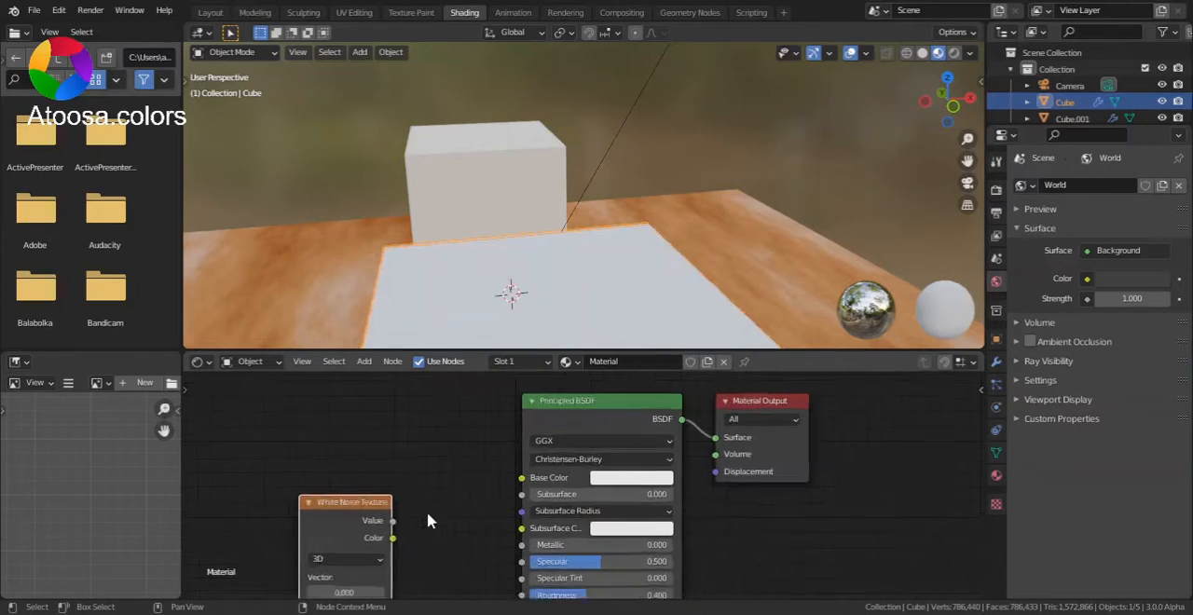
scroll(427, 520, "up", 1)
left_click_drag(361, 547, 511, 476)
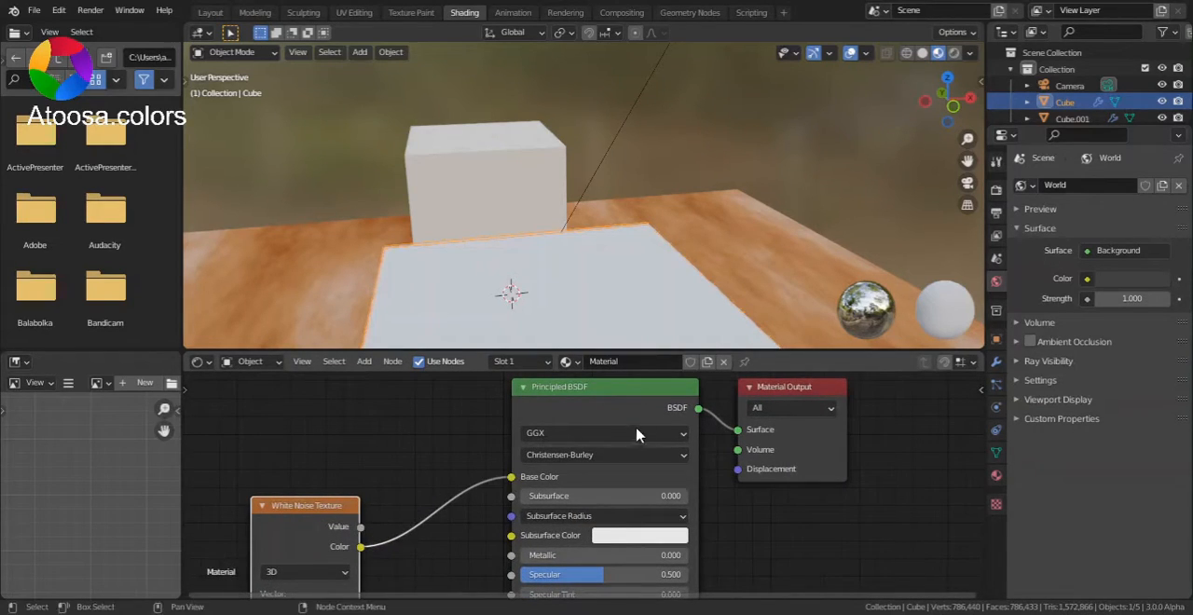
left_click_drag(983, 463, 982, 520)
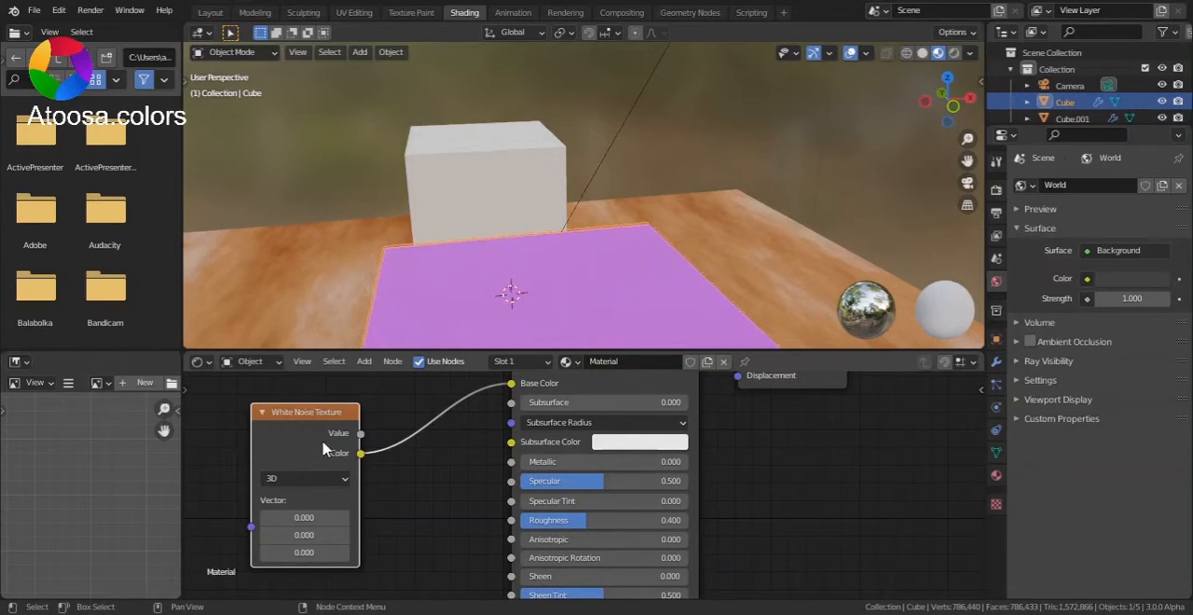
Step: Switch the White Noise Texture node to a Noise Texture and set its dimensions to 4D
key("shift+s")
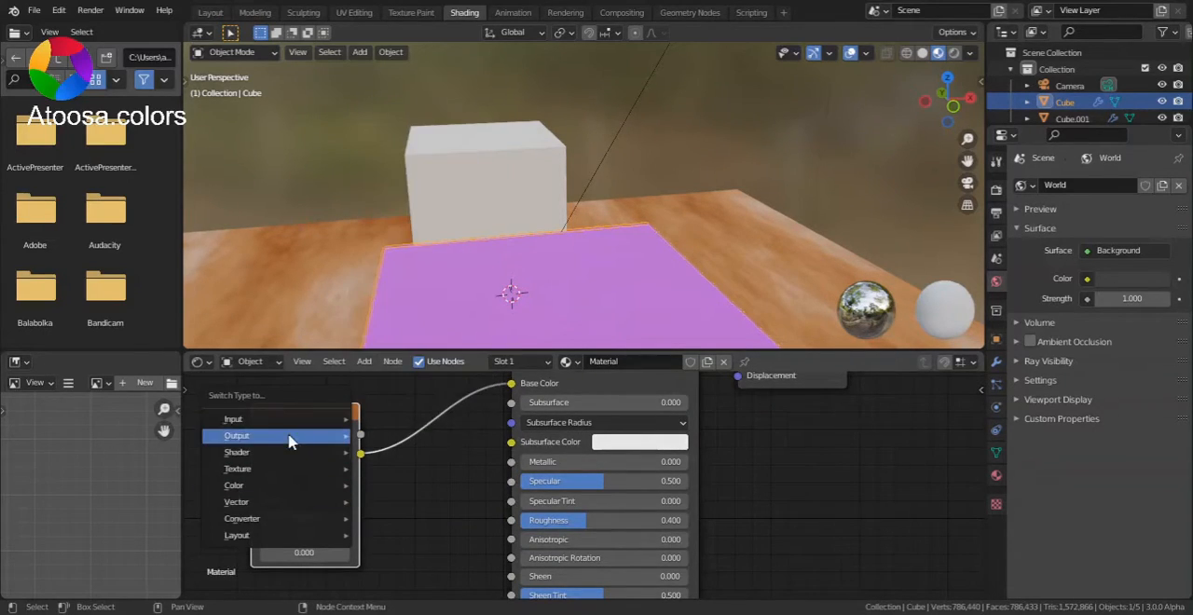
mouse_move(284, 421)
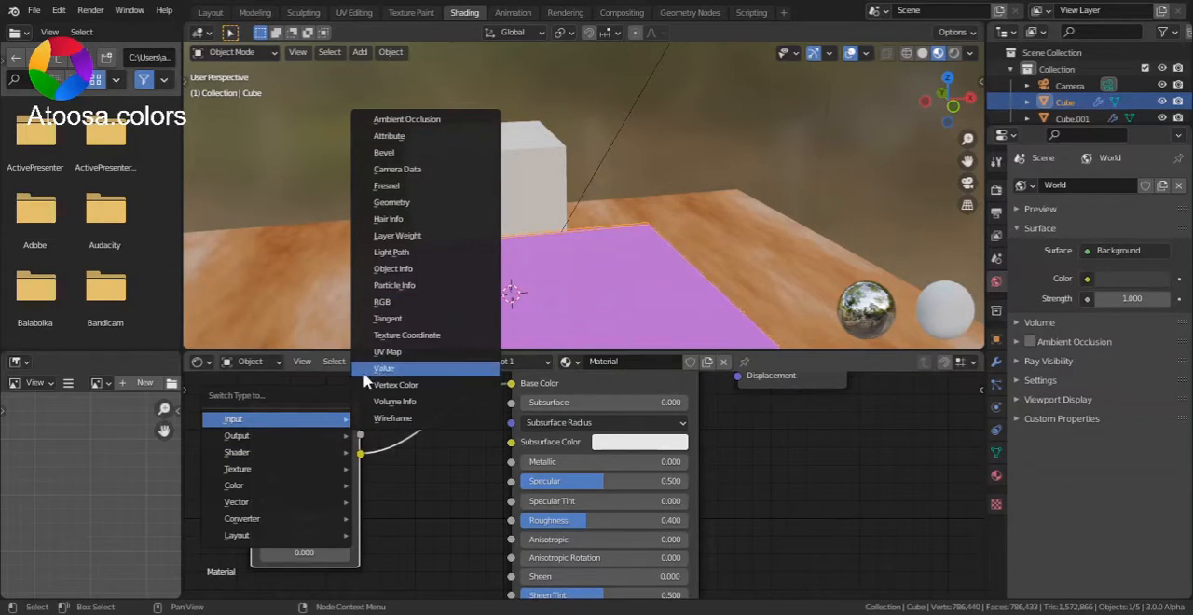
mouse_move(289, 471)
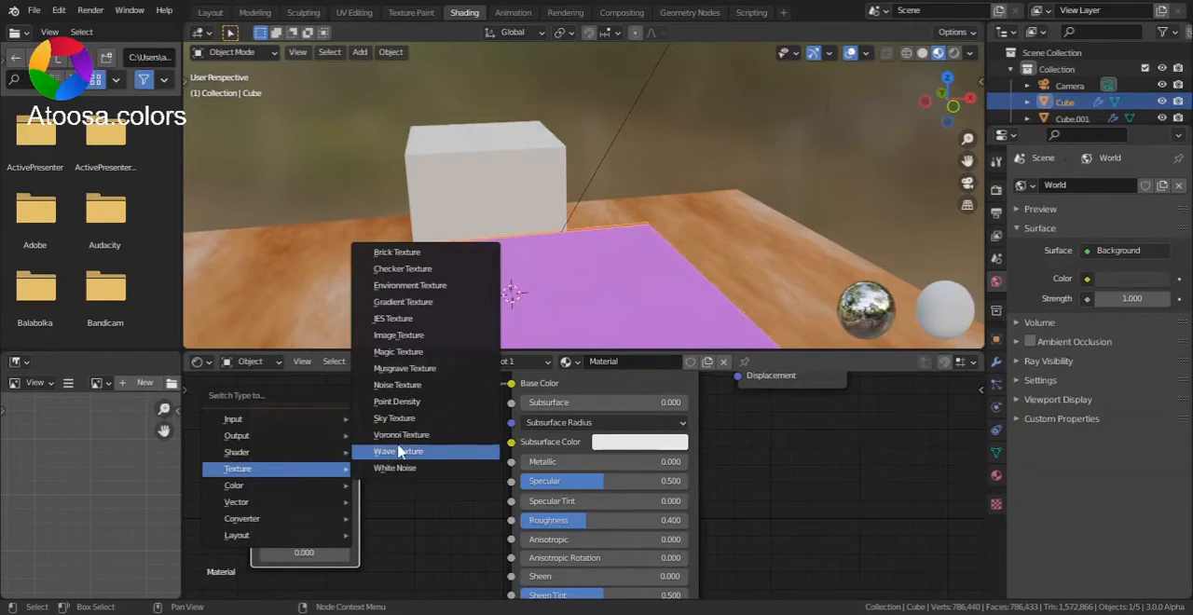
left_click(421, 387)
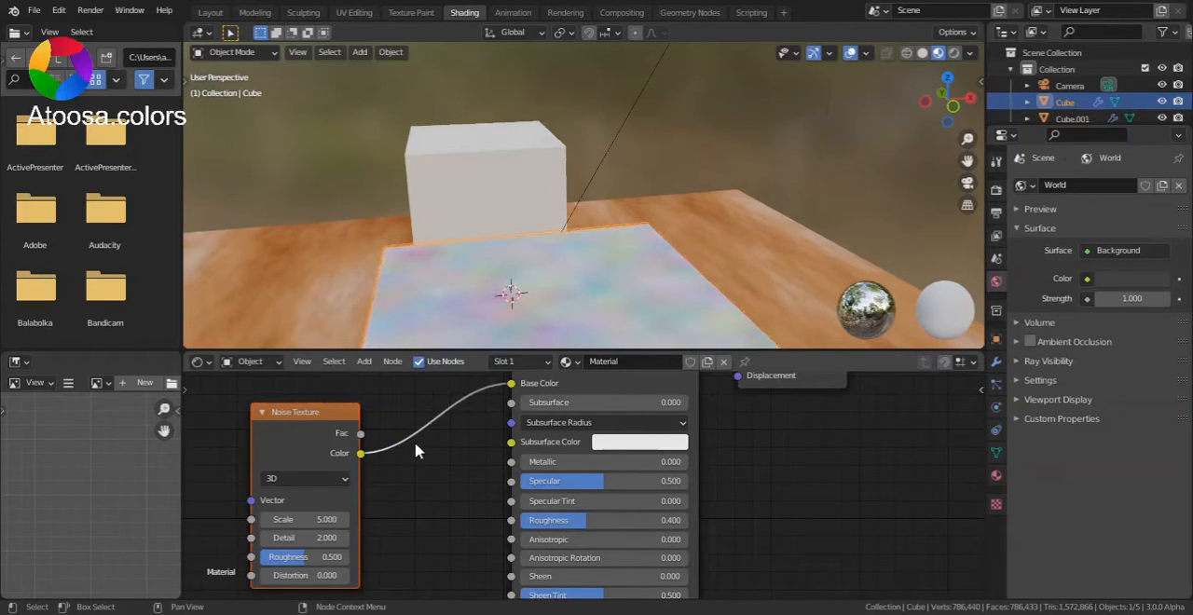
left_click(324, 481)
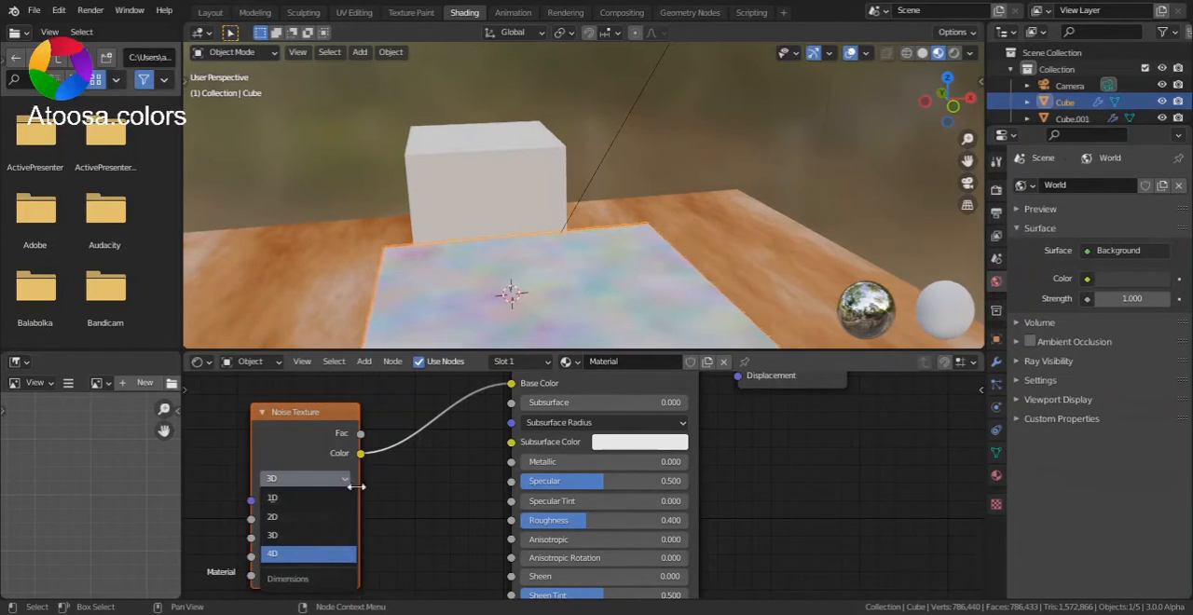
left_click(308, 554)
Step: Insert a ColorRamp node on the link between the Noise Texture's Color output and the Base Color input
key("shift+a")
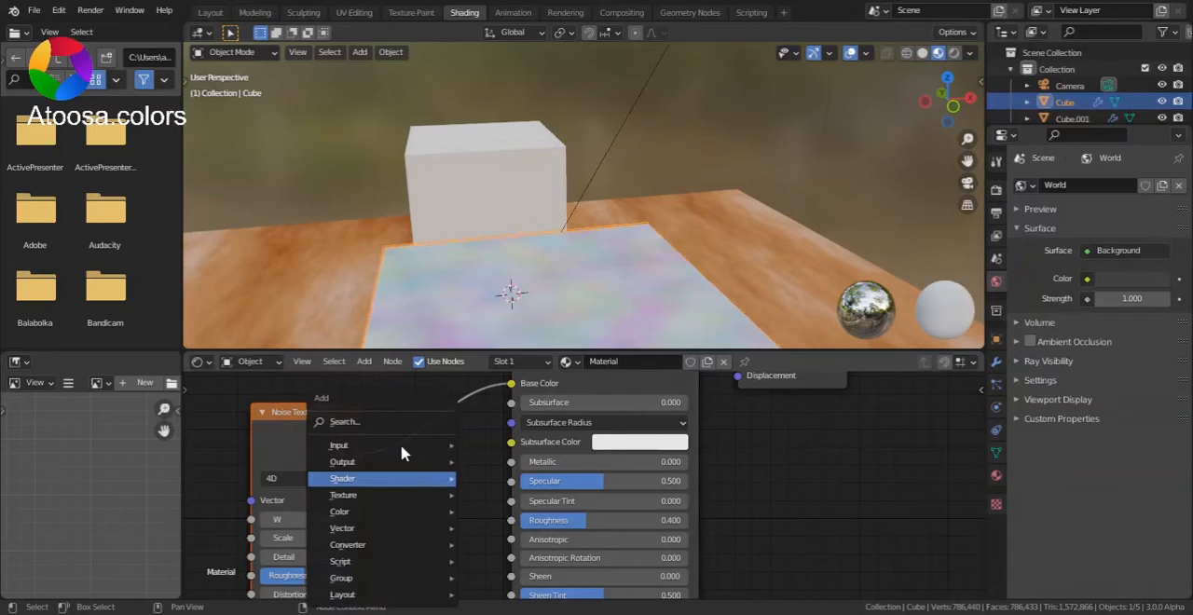
left_click(373, 422)
type("colo")
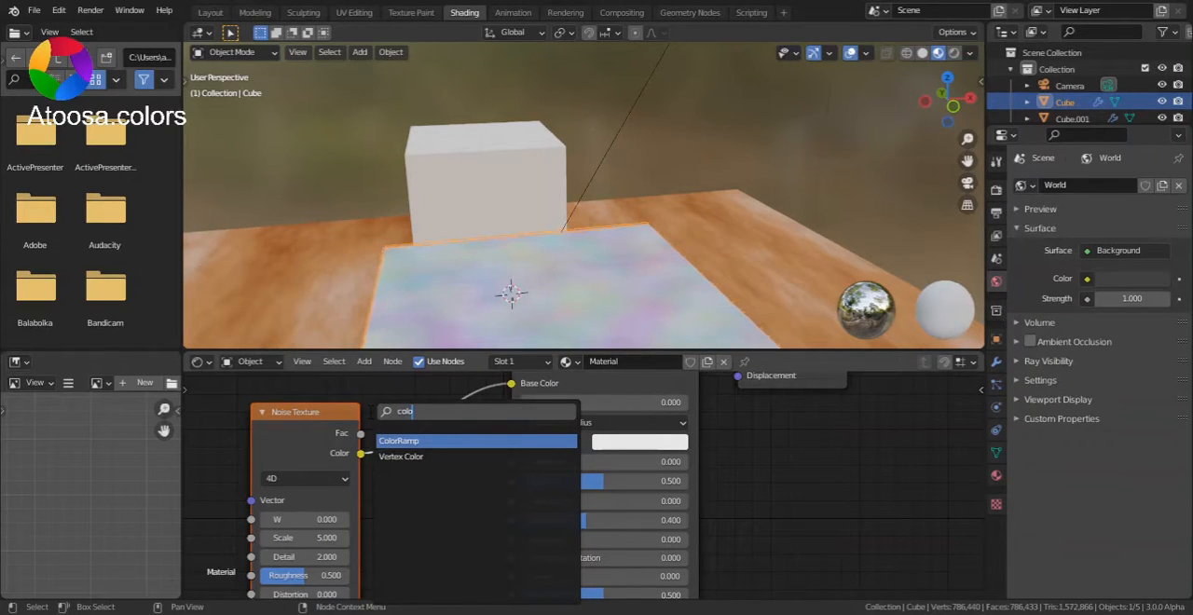
key("Return")
left_click(521, 434)
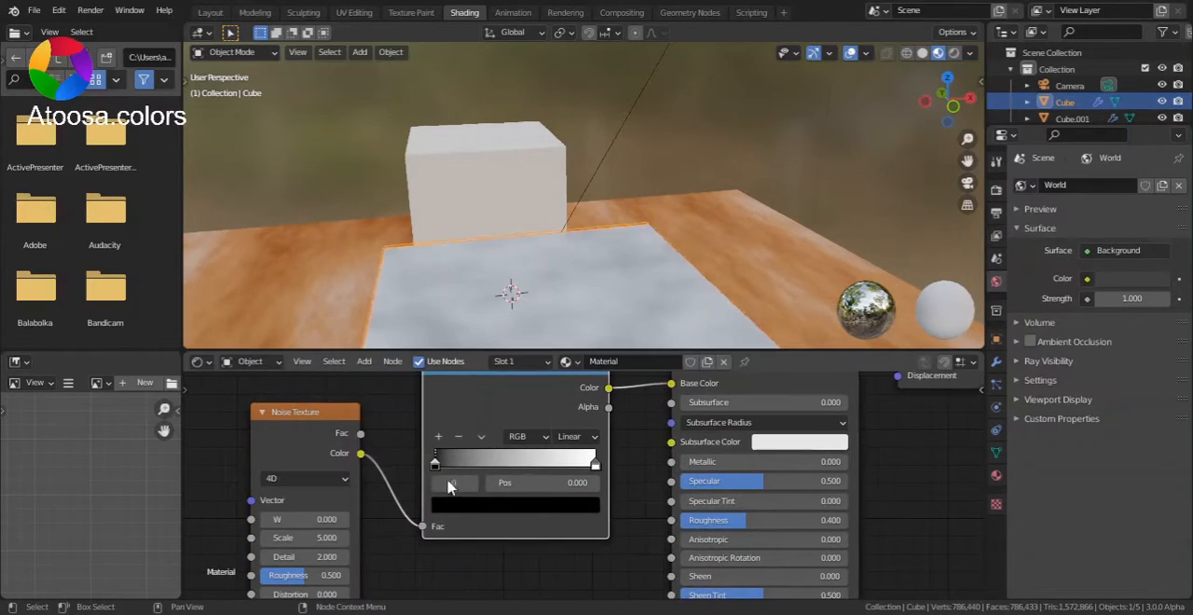
Step: Lighten the ColorRamp's black stop to dark gray with value 0.092 and move it to position 0.390
left_click_drag(437, 465, 458, 464)
left_click(506, 508)
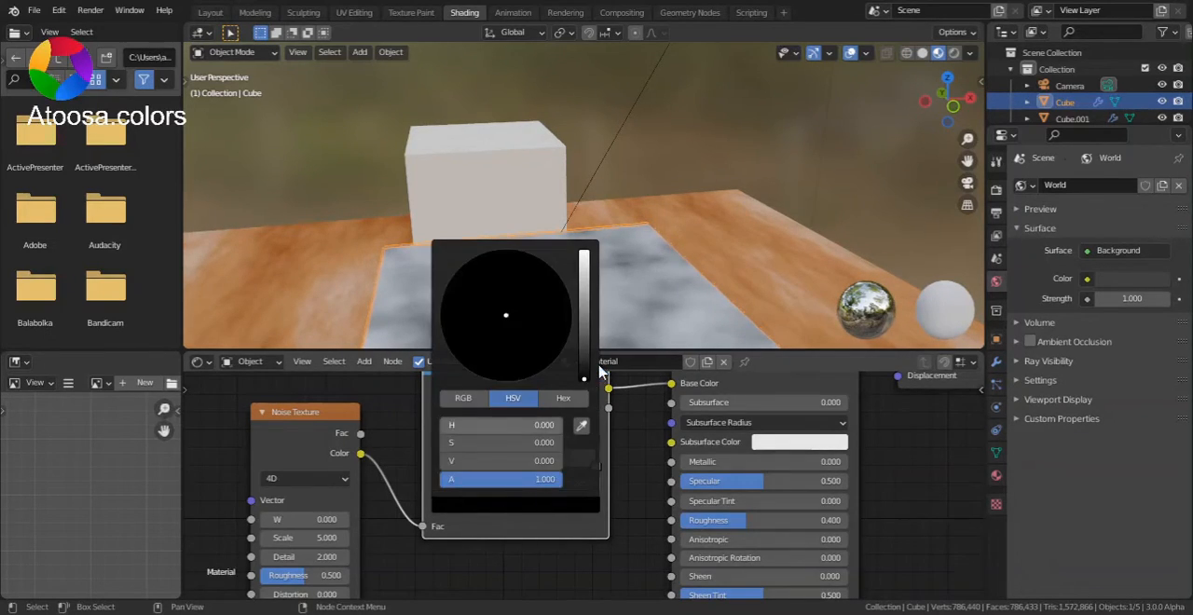
left_click_drag(583, 378, 584, 341)
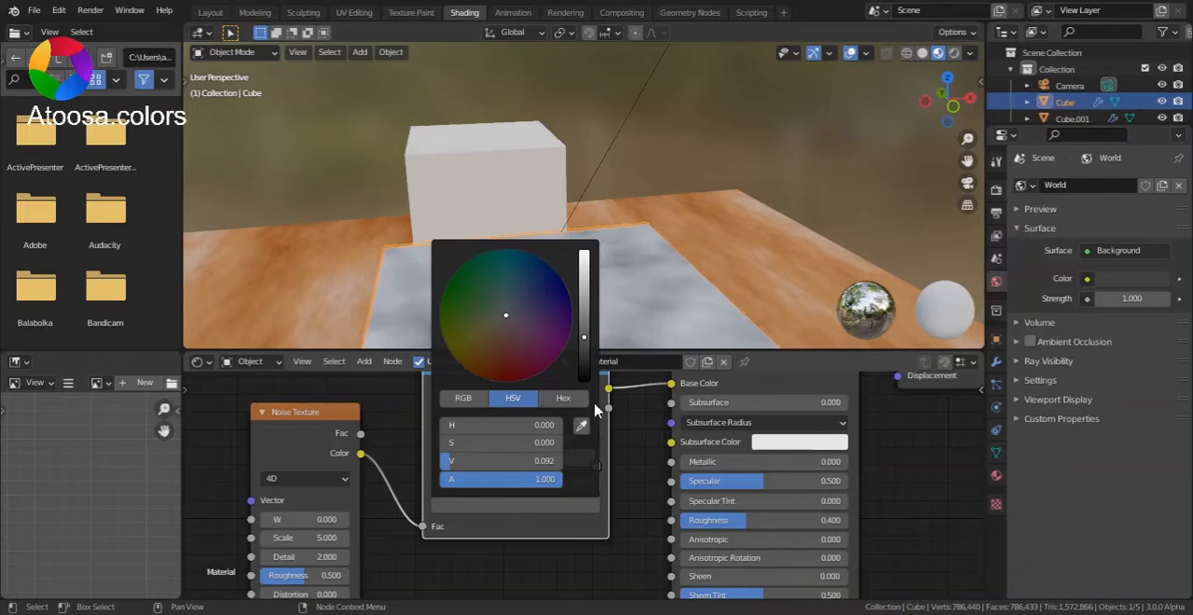
left_click_drag(457, 464, 505, 471)
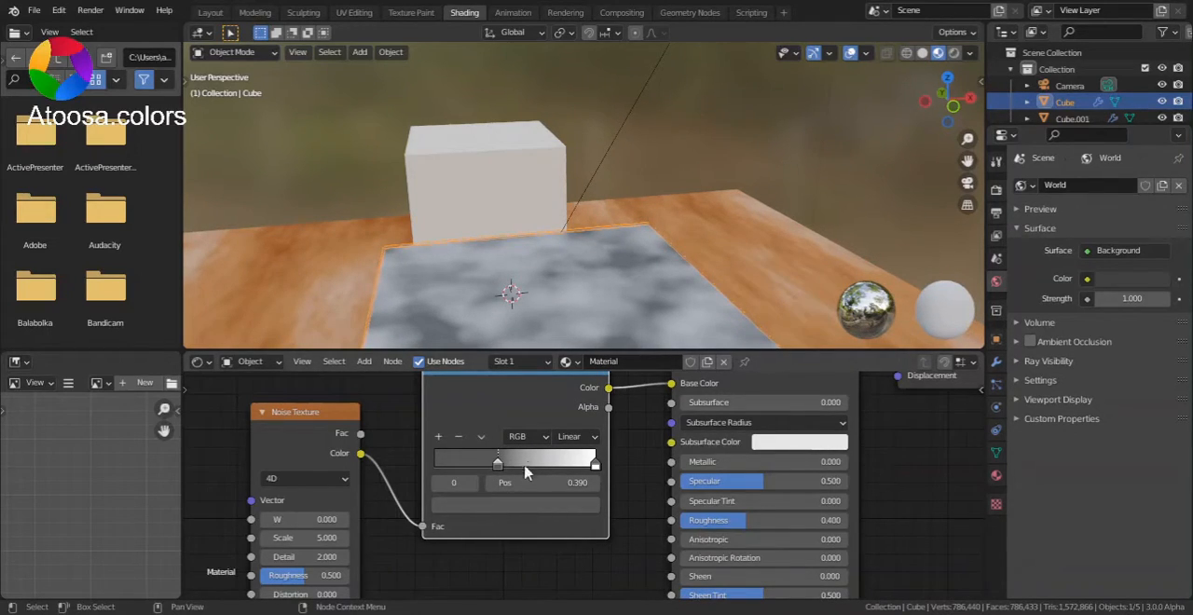
Step: Move the ColorRamp's white stop to position 0.863 and darken it slightly to a light gray
left_click_drag(581, 466, 554, 517)
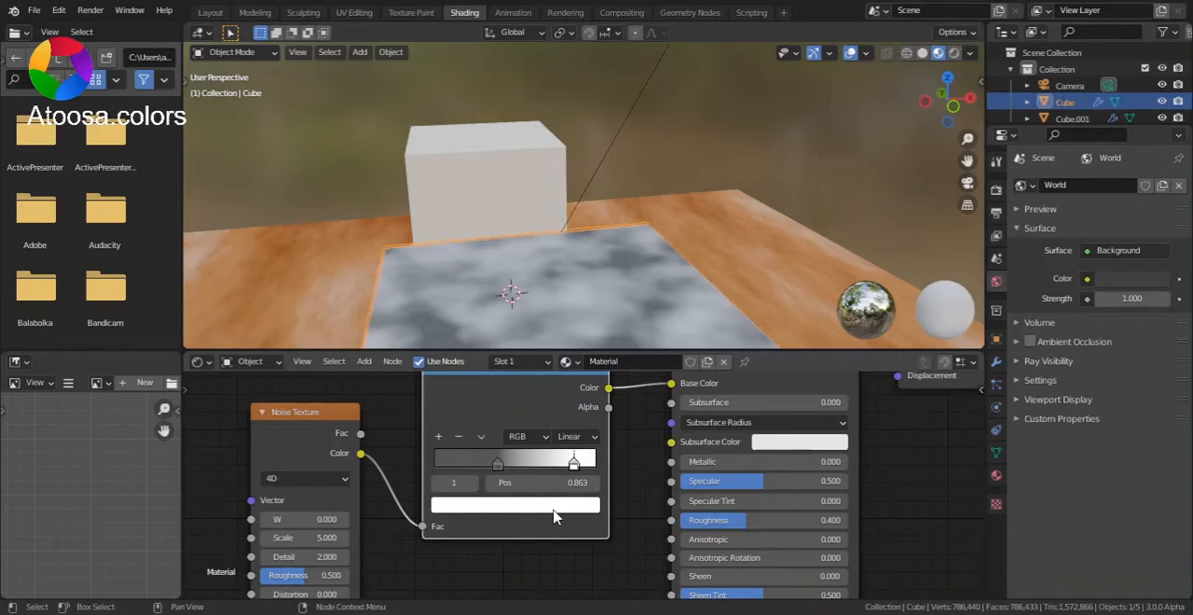
left_click(557, 505)
left_click_drag(586, 257, 583, 263)
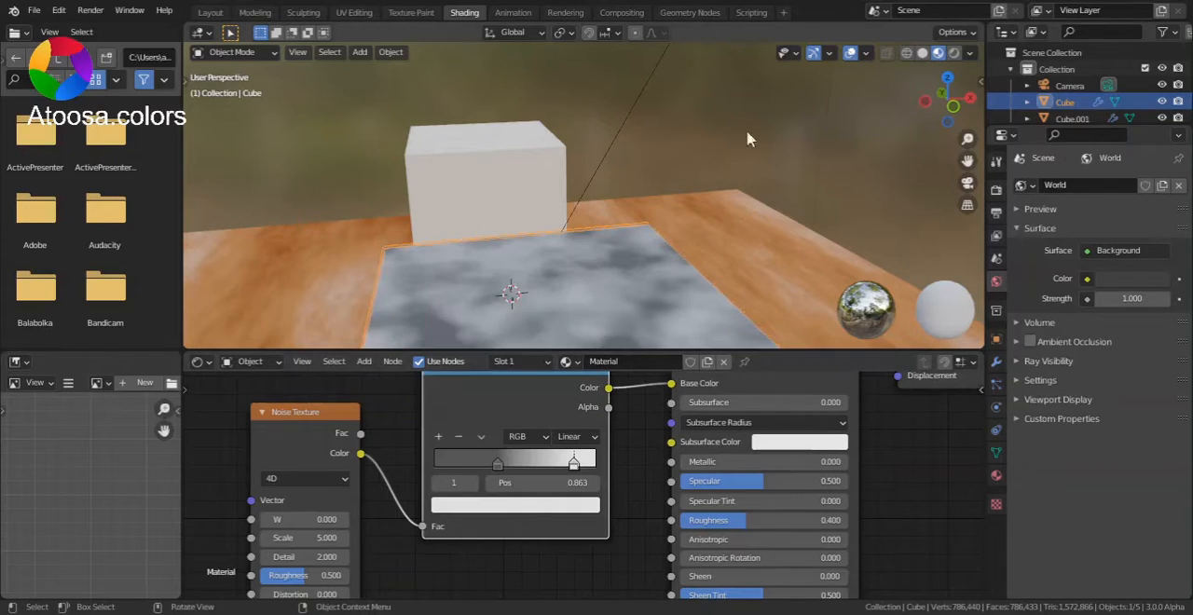
Step: Move the ColorRamp's Color link from Base Color to Specular and also connect that output to Roughness
left_click_drag(949, 100, 809, 142)
left_click_drag(934, 89, 962, 62)
left_click_drag(671, 383, 671, 481)
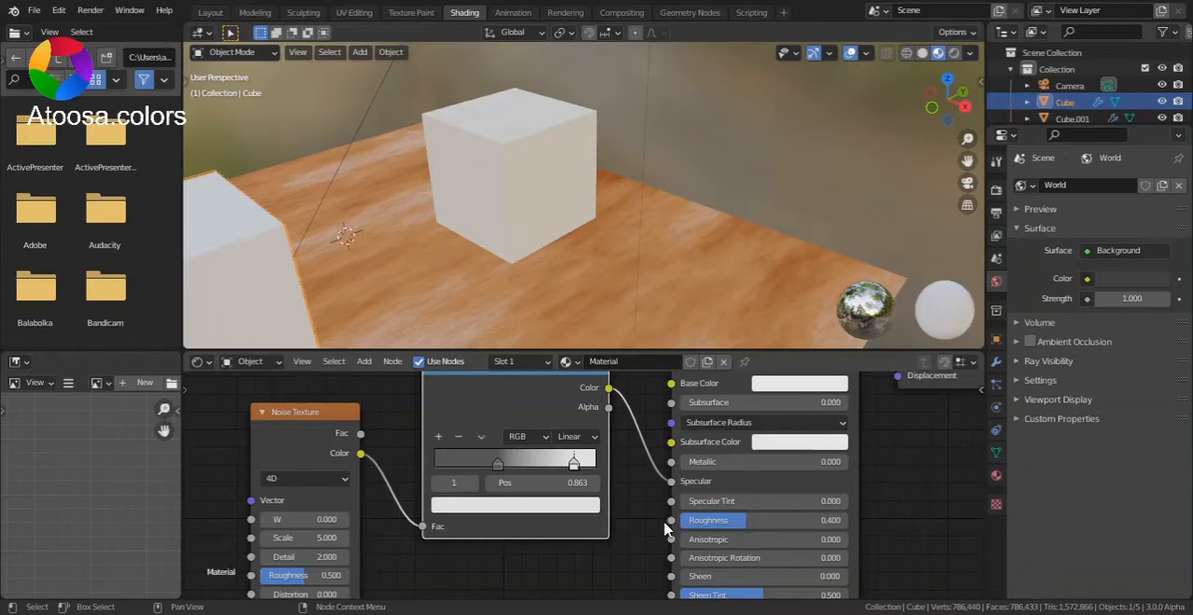
scroll(665, 528, "down", 1)
left_click_drag(667, 529, 606, 402)
left_click_drag(665, 481, 655, 505)
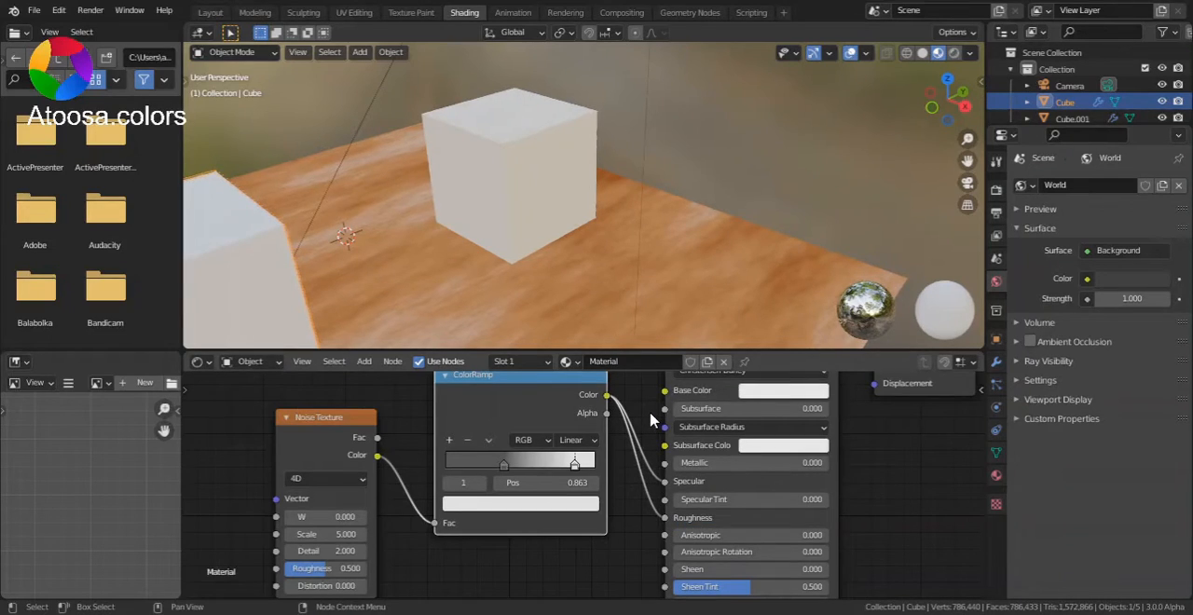
Step: Insert an Invert node on the link from the ColorRamp to Specular and place it above the Roughness link
key("shift+a")
left_click(650, 413)
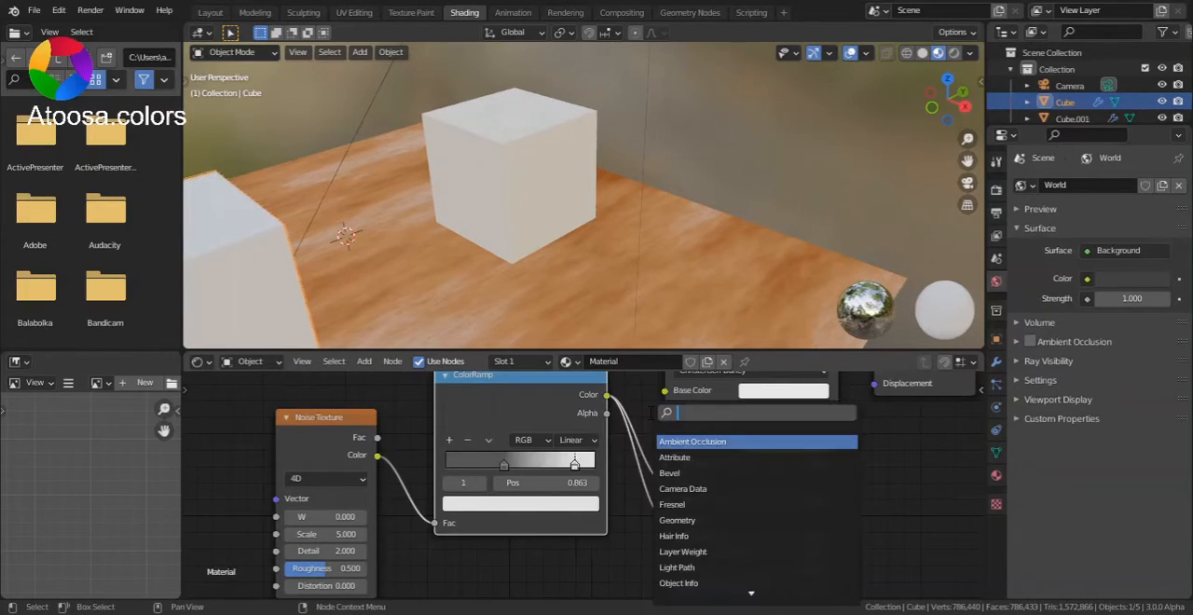
type("inver")
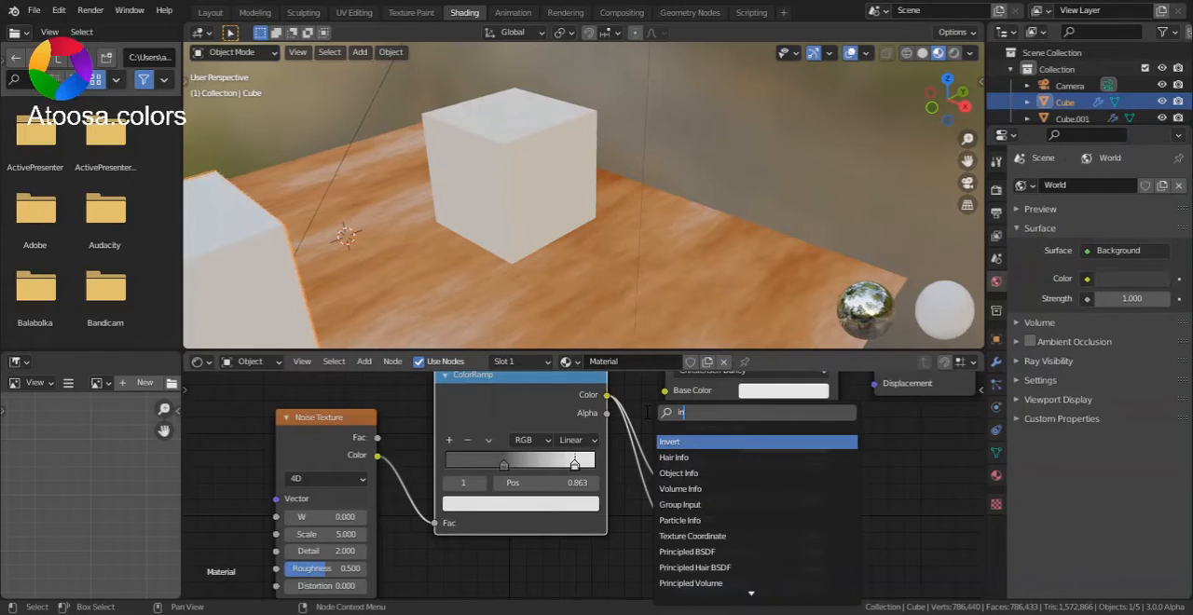
left_click(725, 444)
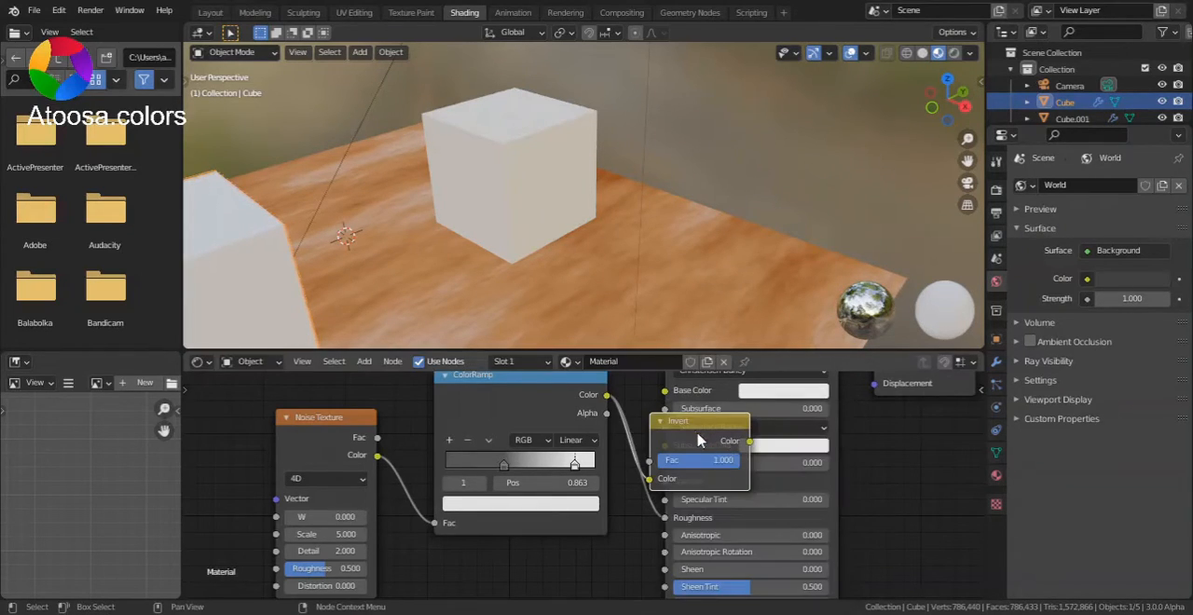
left_click(680, 423)
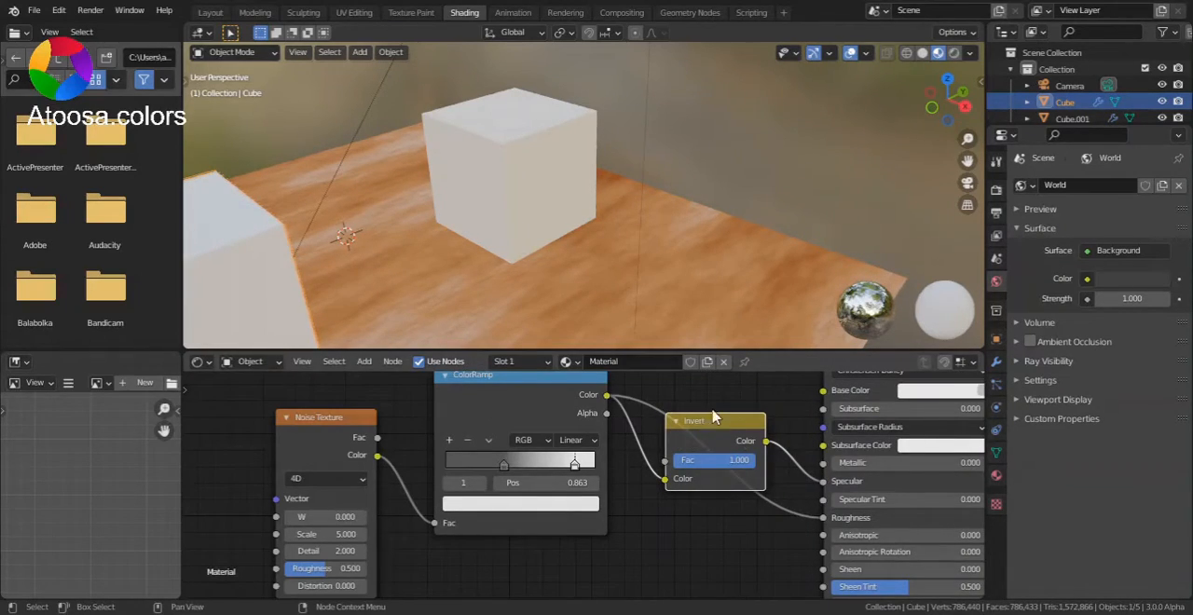
left_click_drag(721, 431, 720, 552)
left_click_drag(980, 497, 979, 458)
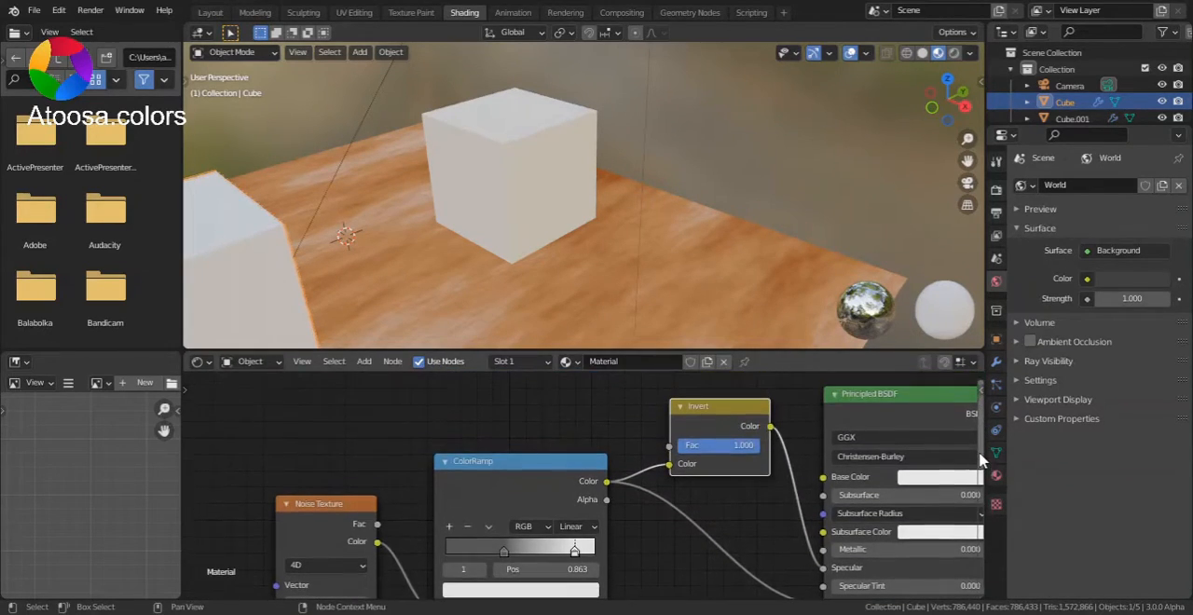
scroll(786, 511, "down", 3)
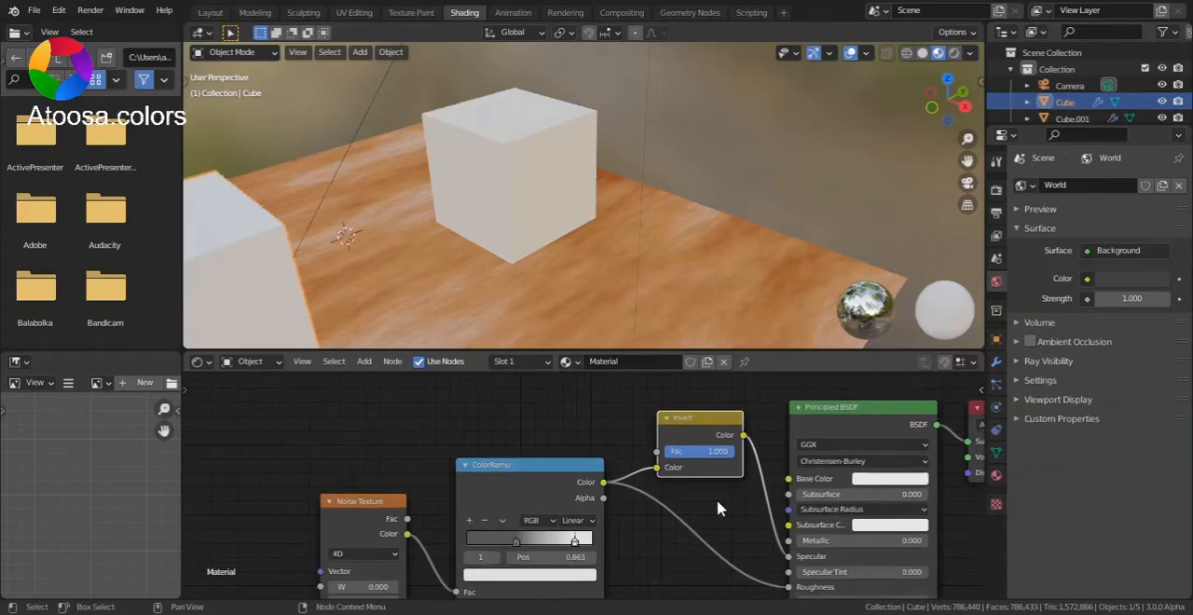
Step: Preview both cubes in Rendered viewport shading with overlays hidden and inspect their surfaces from several angles
left_click_drag(966, 161, 1019, 135)
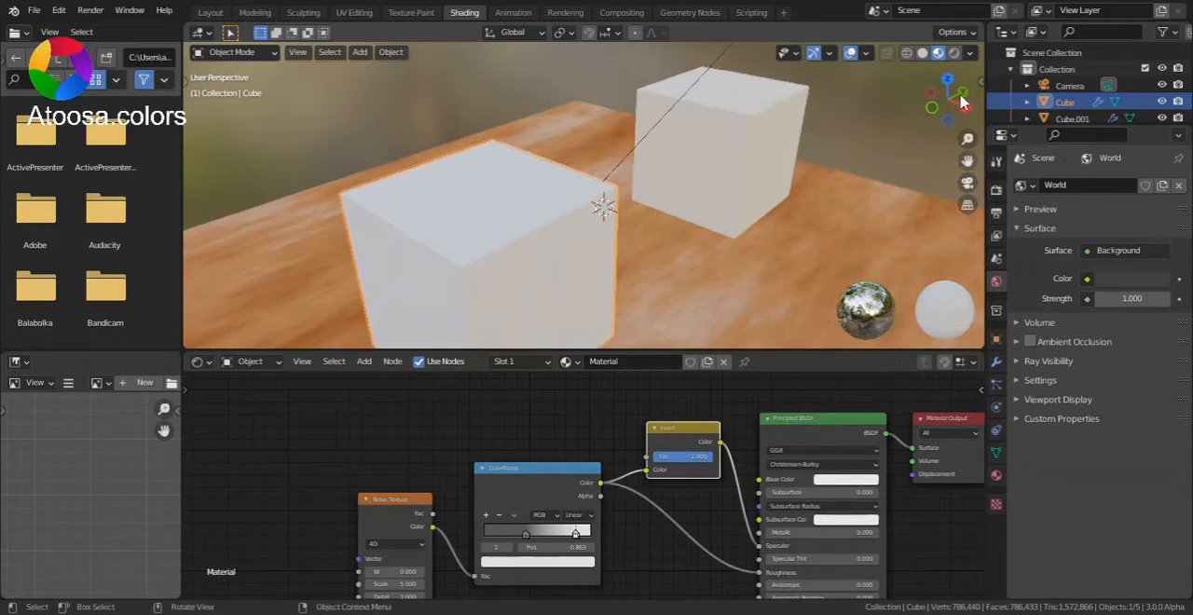
left_click_drag(932, 107, 952, 58)
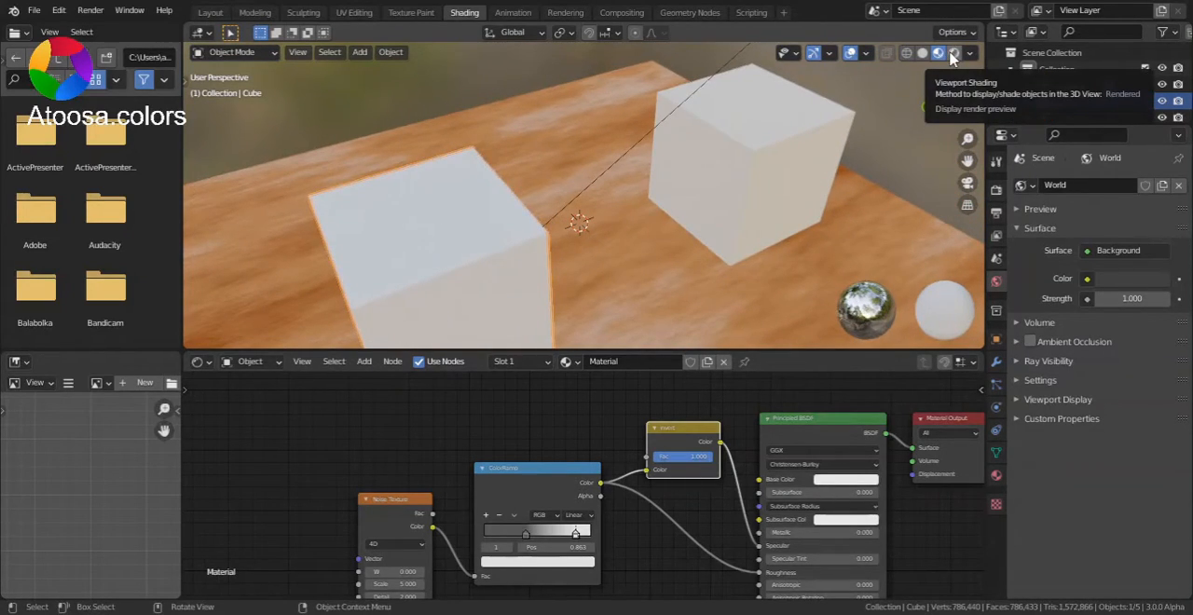
mouse_move(950, 98)
left_mouse_down()
mouse_move(966, 69)
mouse_move(955, 88)
left_mouse_up()
left_click(954, 52)
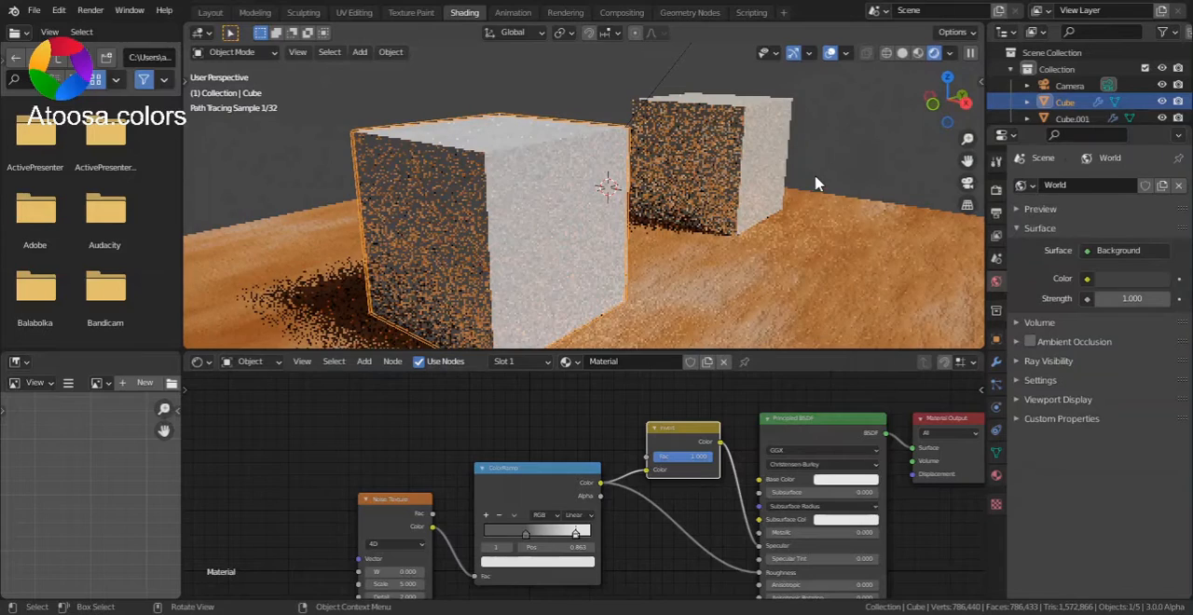
left_click(830, 53)
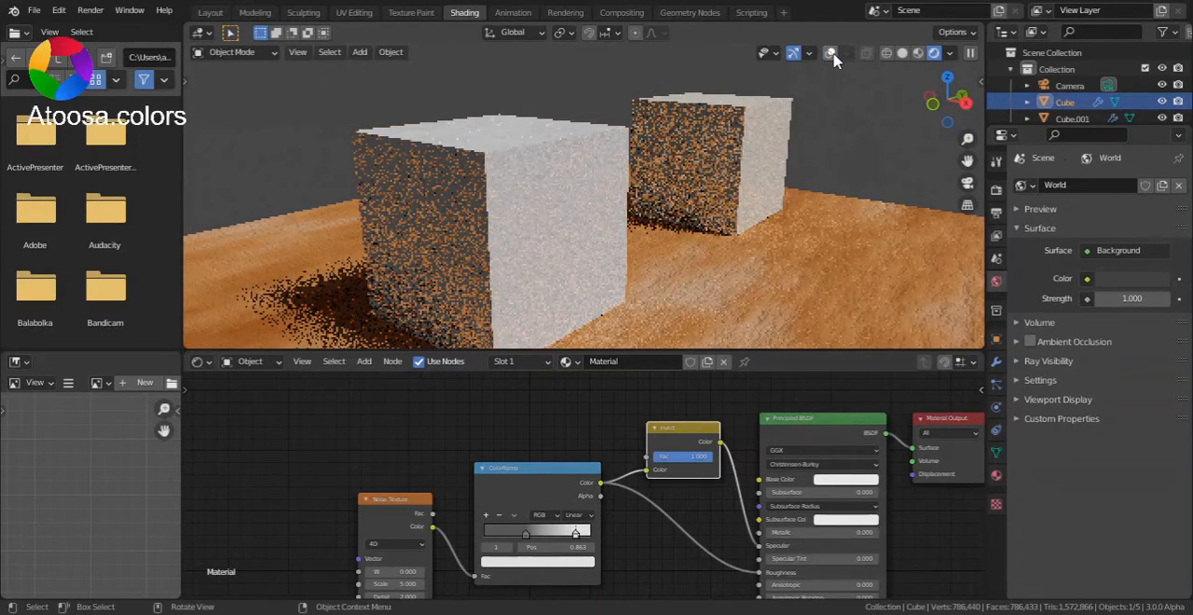
left_click_drag(951, 99, 962, 149)
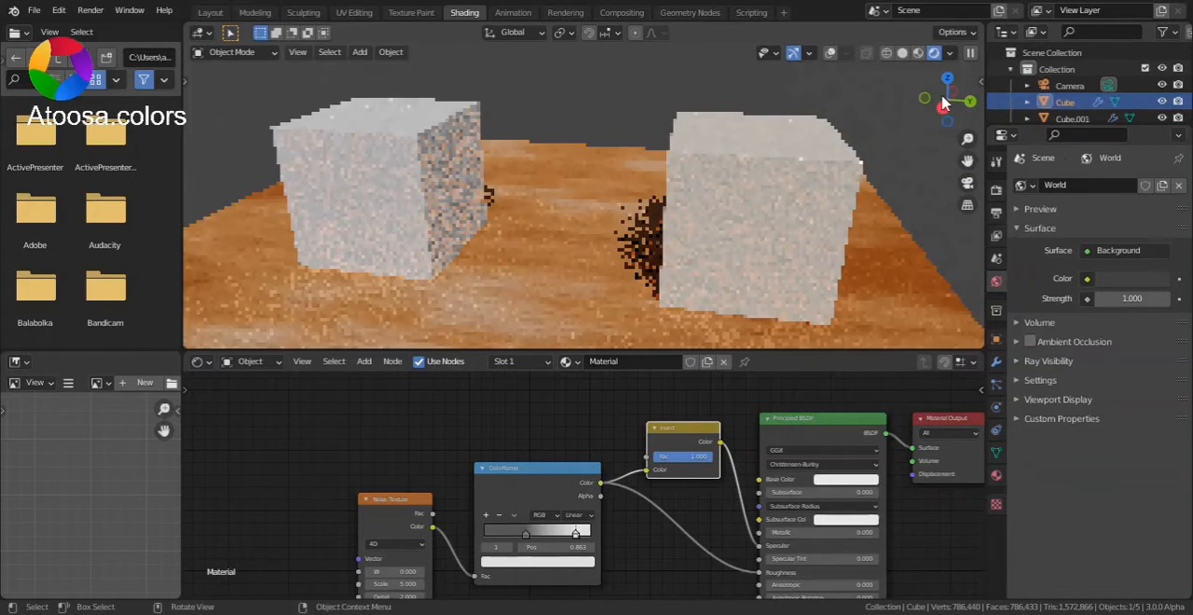
mouse_move(968, 161)
left_mouse_down()
mouse_move(1001, 170)
mouse_move(981, 166)
left_mouse_up()
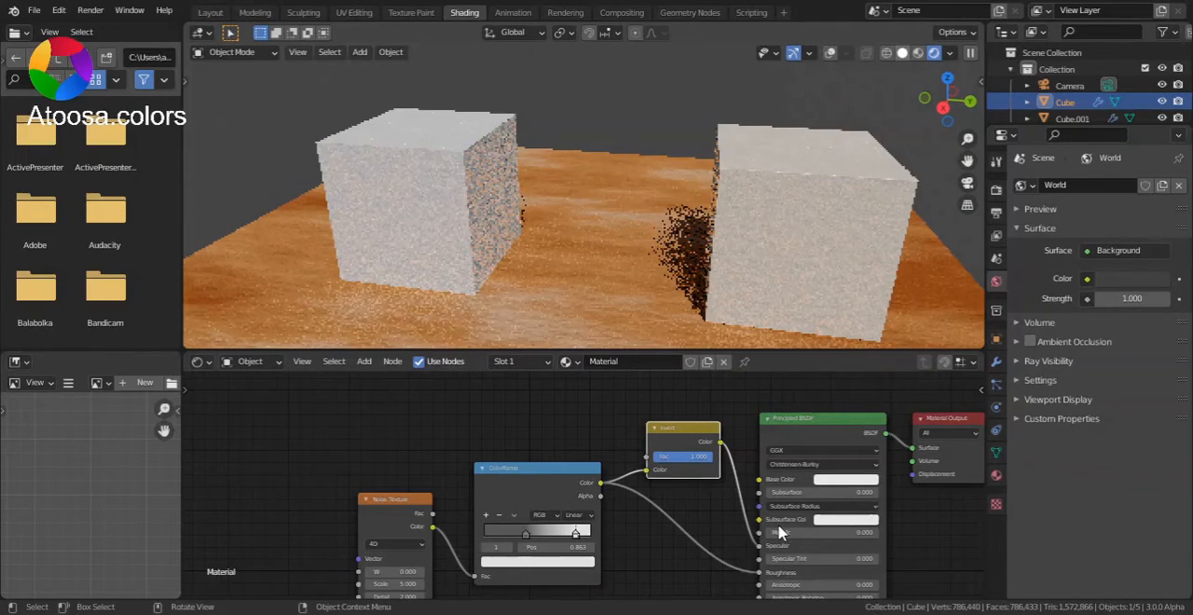
Step: Return to Material Preview shading and tint the Principled BSDF's Base Color to a pale cream
left_click(902, 53)
left_click(938, 53)
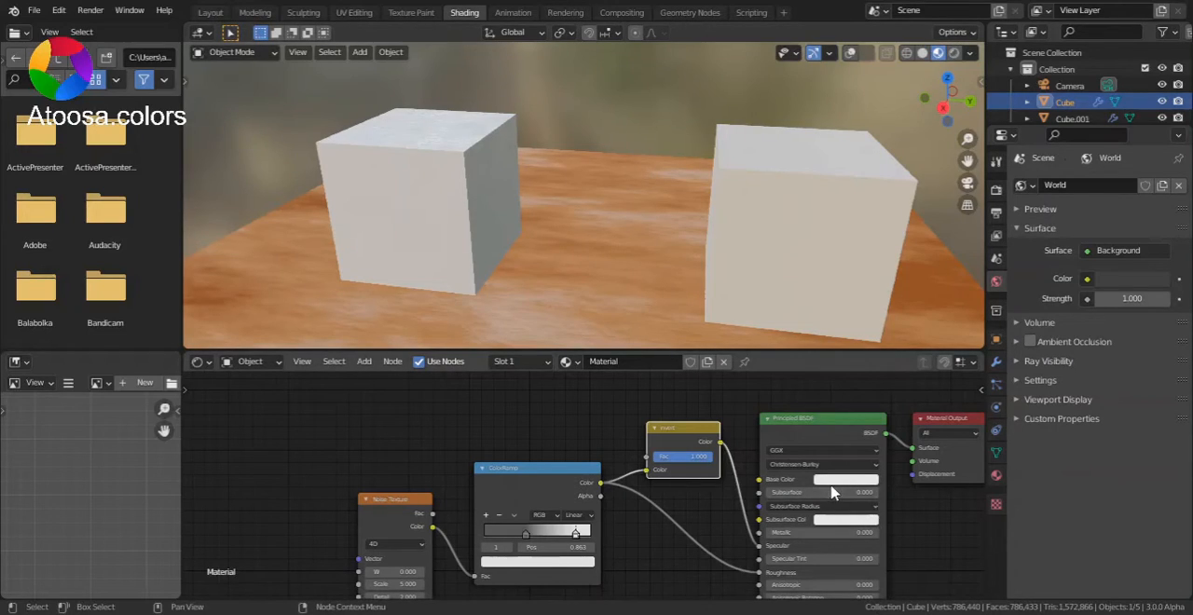
left_click(832, 484)
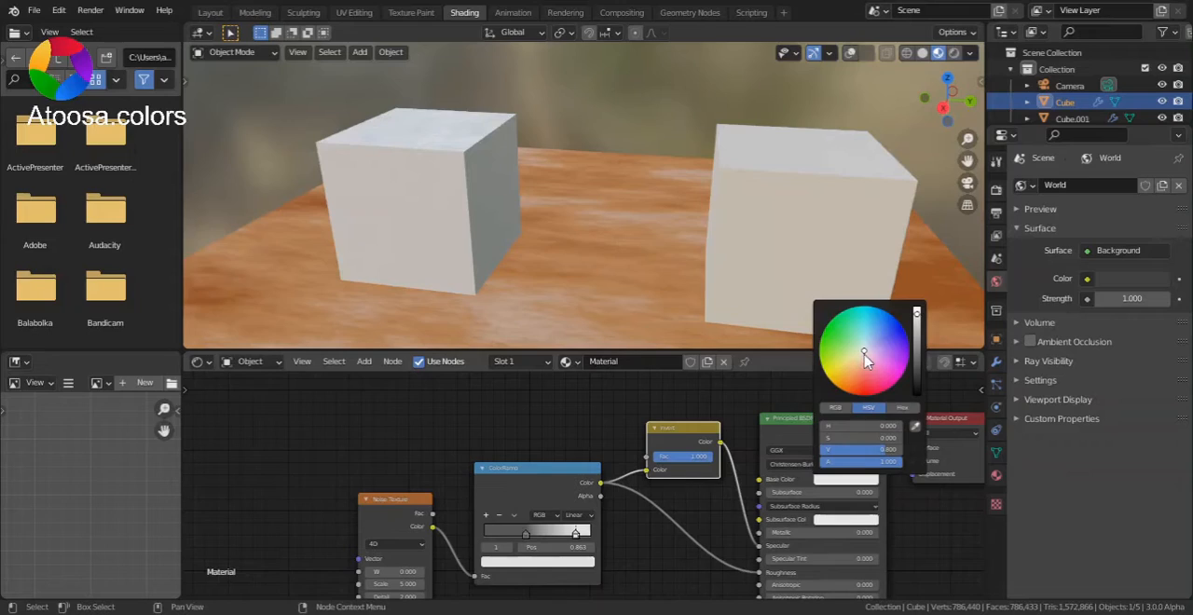
left_click_drag(864, 350, 862, 353)
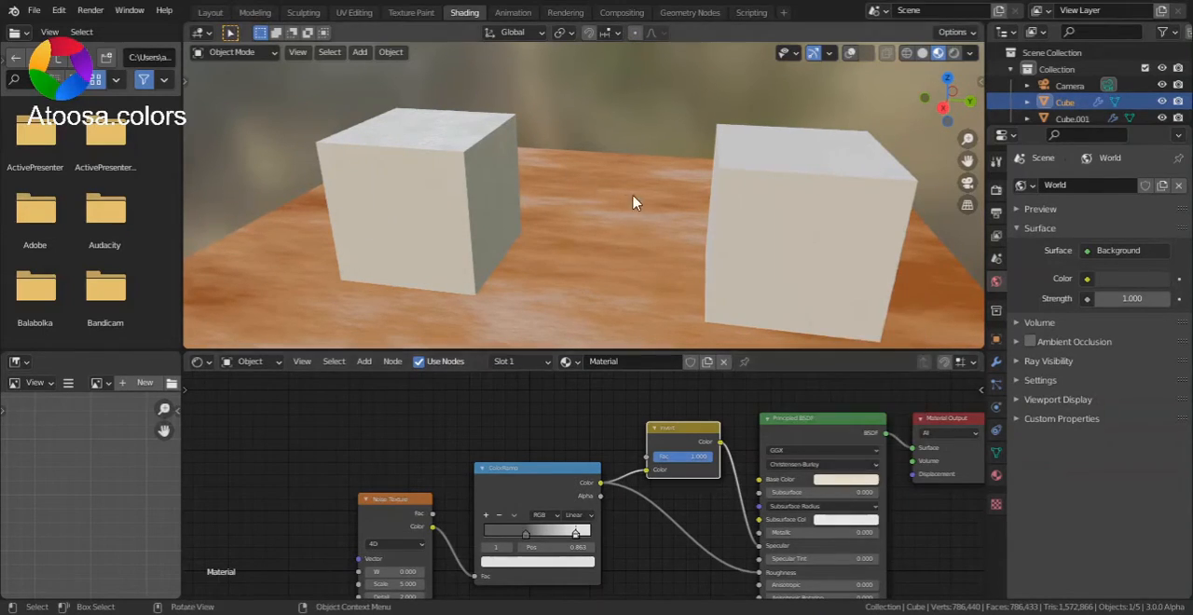
Step: Move in on the cream-tinted cube and examine its rough surface in Rendered viewport shading
scroll(937, 136, "up", 2)
scroll(963, 152, "up", 1)
mouse_move(966, 162)
left_mouse_down()
mouse_move(1089, 233)
mouse_move(1102, 261)
left_mouse_up()
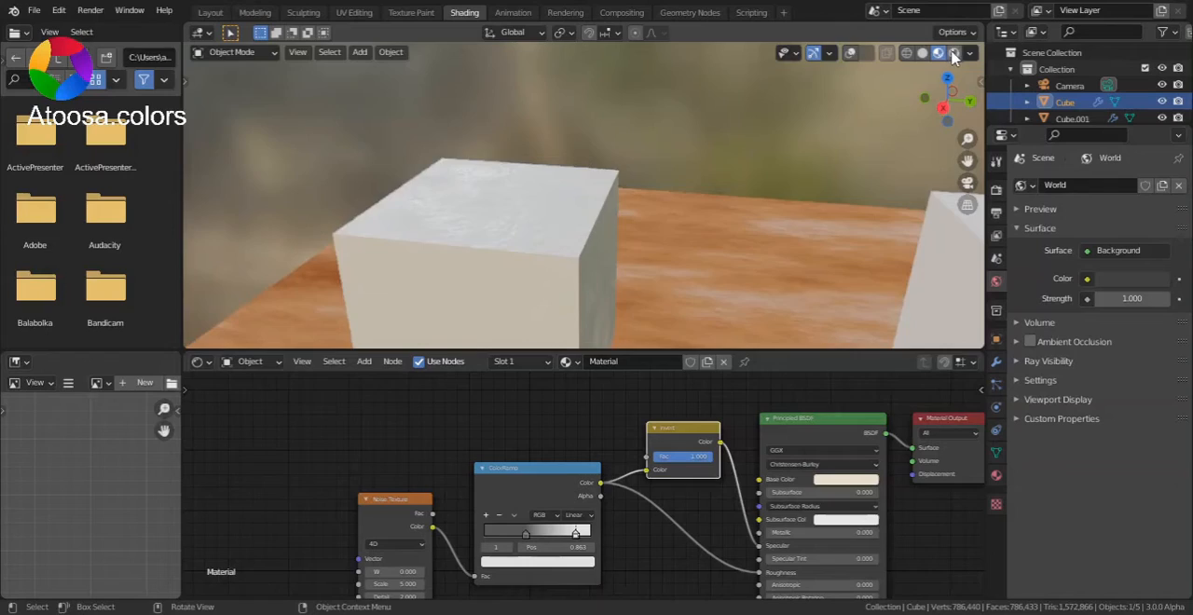
left_click(952, 54)
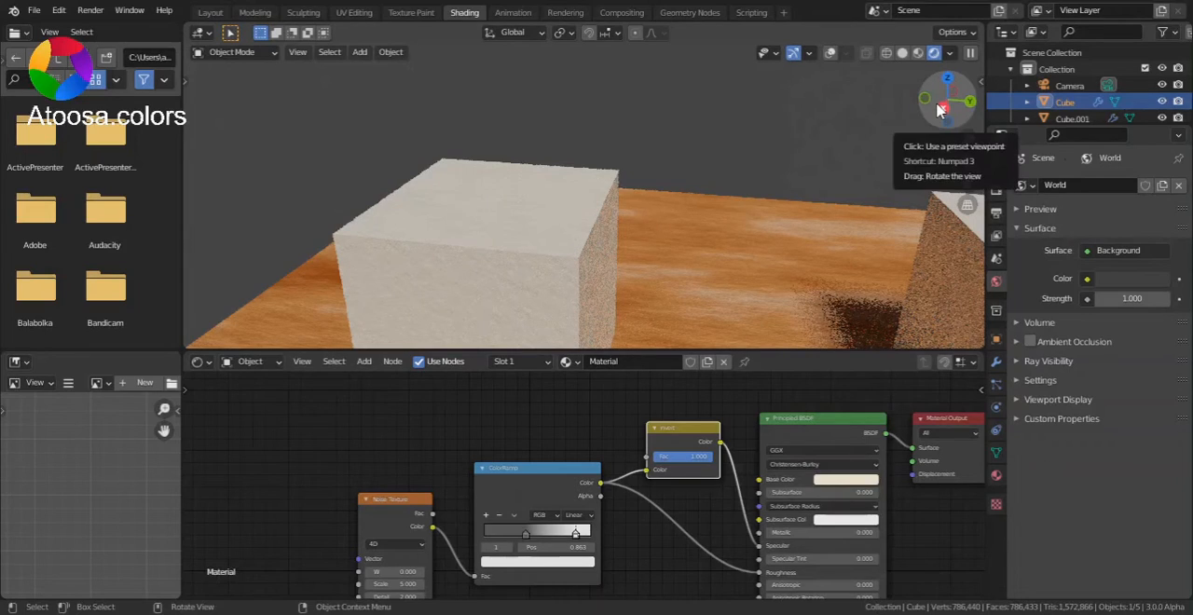
left_click_drag(943, 108, 947, 109)
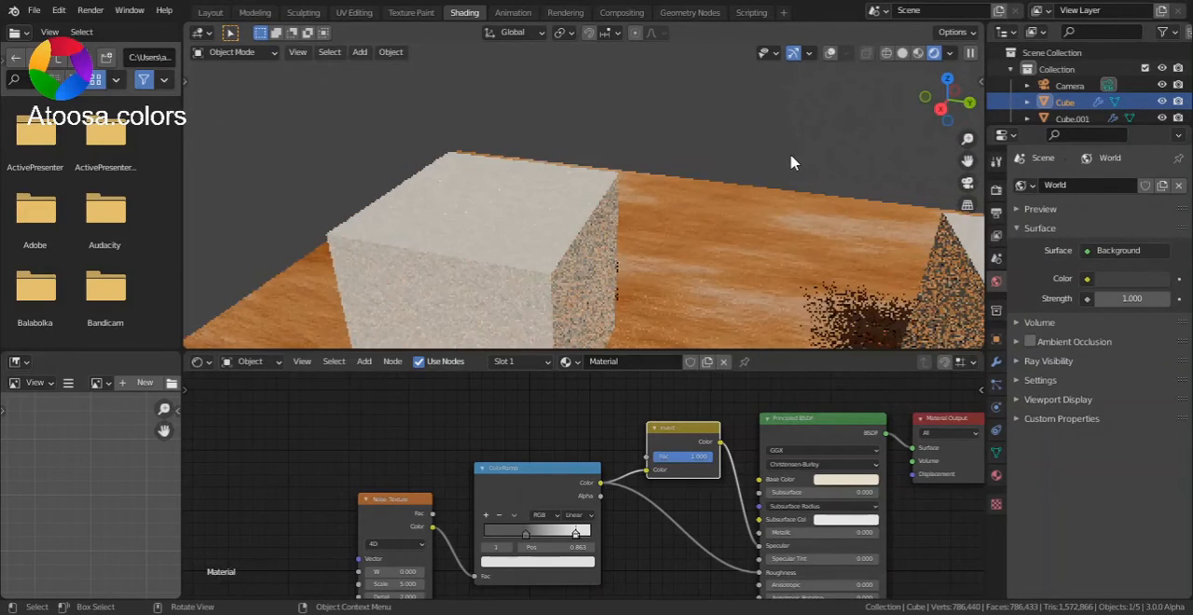